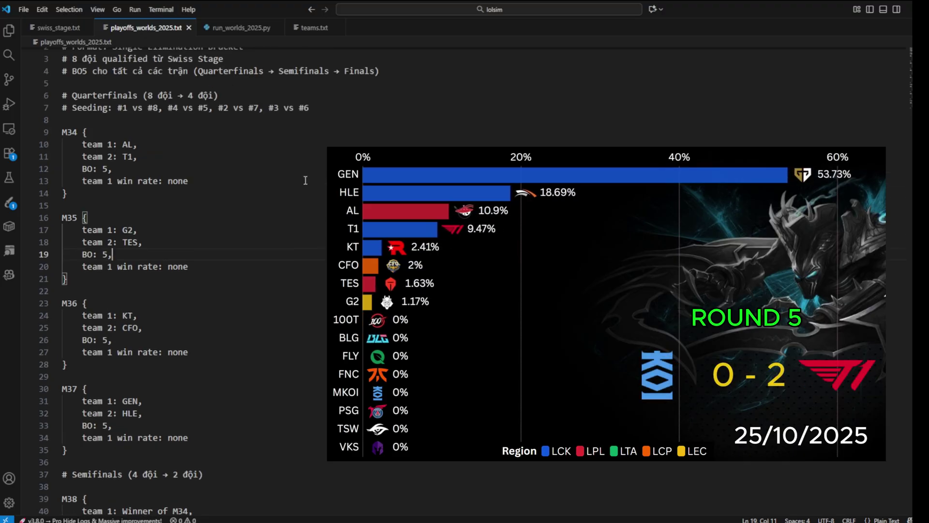
Open a new terminal and run python run_worlds_2025.py with -n 10000 in the lolsim folder
left_click(161, 9)
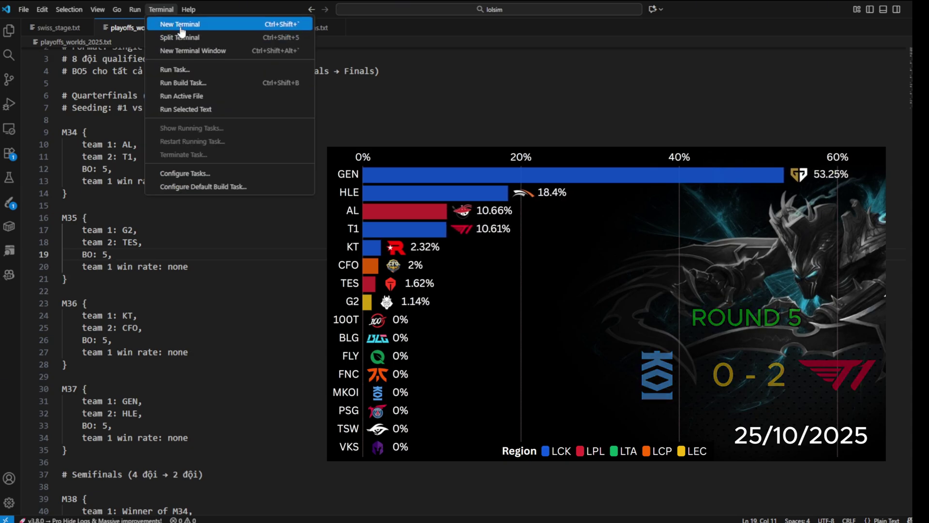
left_click(175, 25)
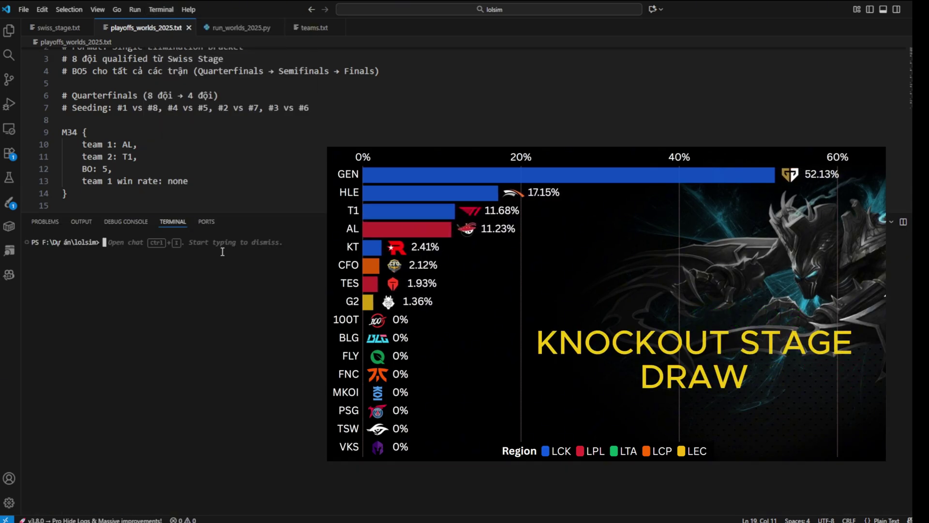
key("Up")
key("Return")
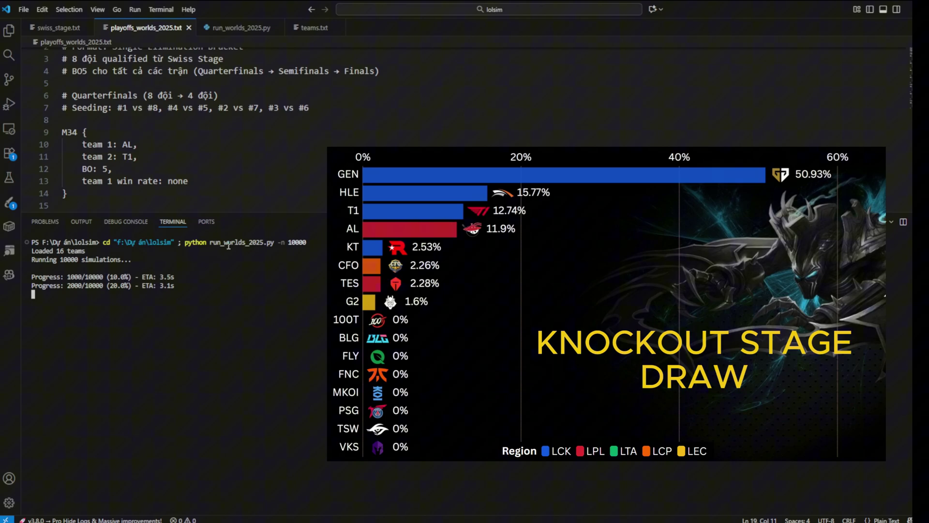
Enlarge the terminal and look through the simulation's Excel export percentages
left_click_drag(263, 211, 265, 68)
scroll(247, 218, "up", 10)
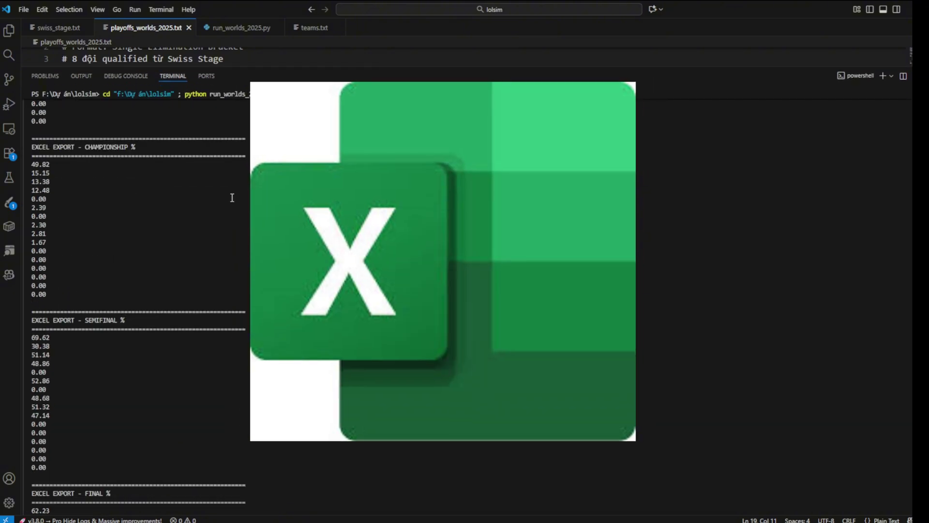
scroll(240, 255, "up", 13)
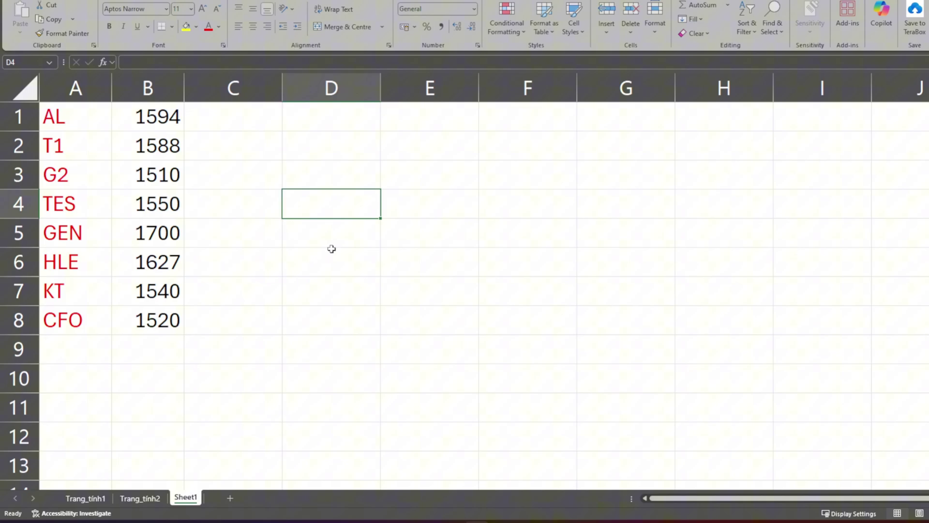
In the Excel ratings sheet, calculate AL's power rating in C1 with =POWER(10,B1/400)
scroll(331, 249, "up", 1, "ctrl")
left_click(236, 127)
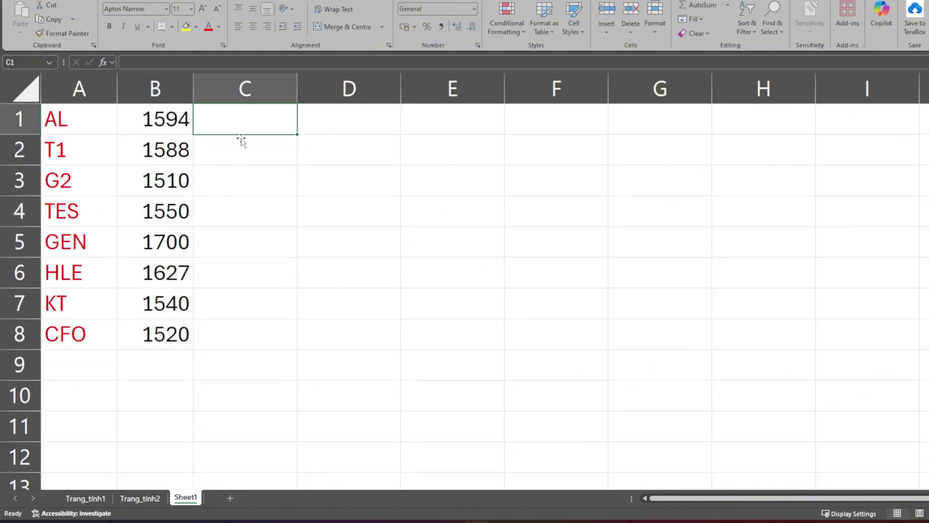
type("=po")
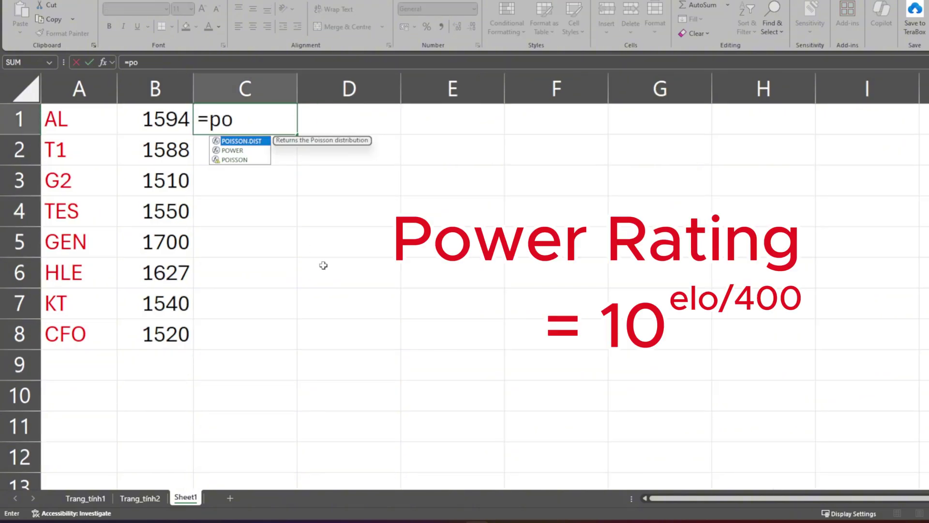
type("wer(")
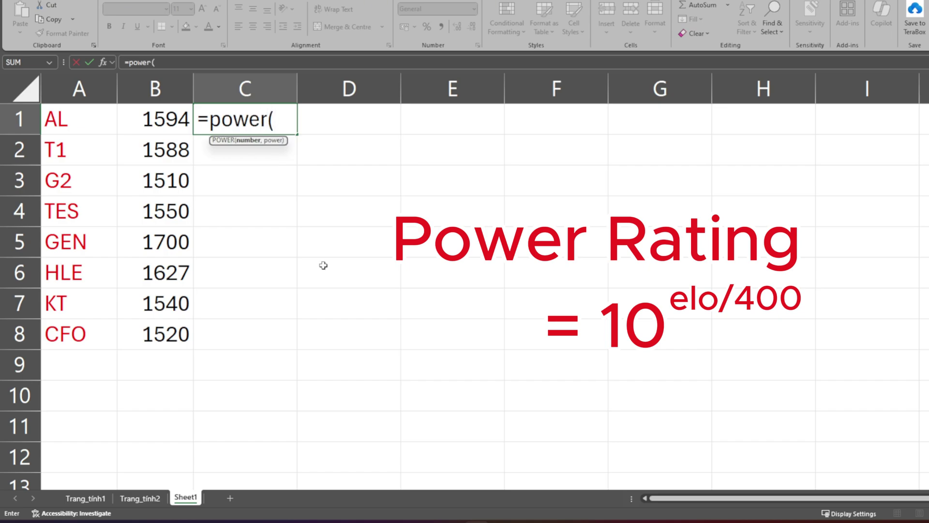
type("10,")
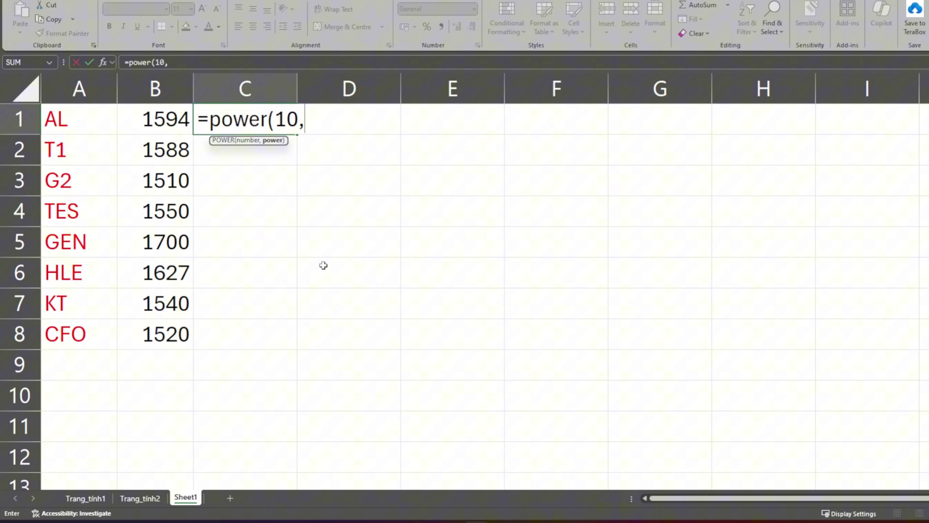
left_click(157, 116)
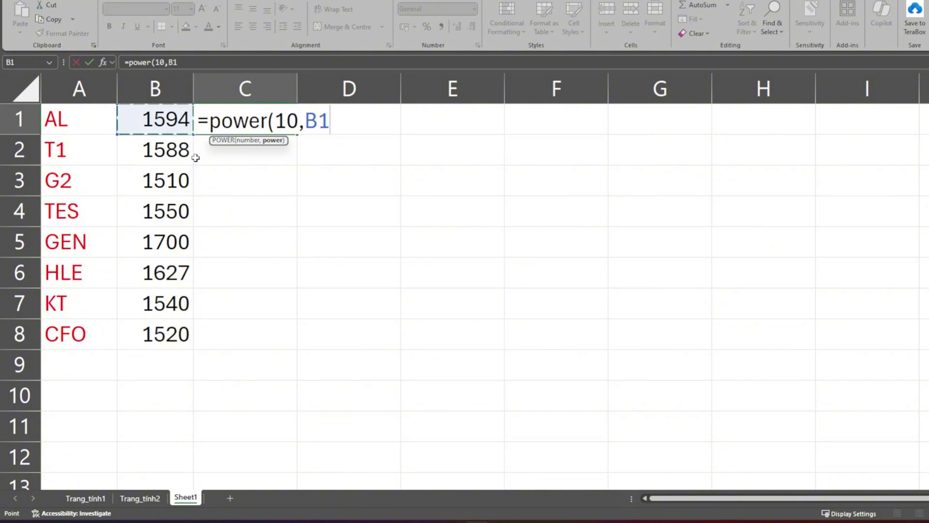
type("/400)")
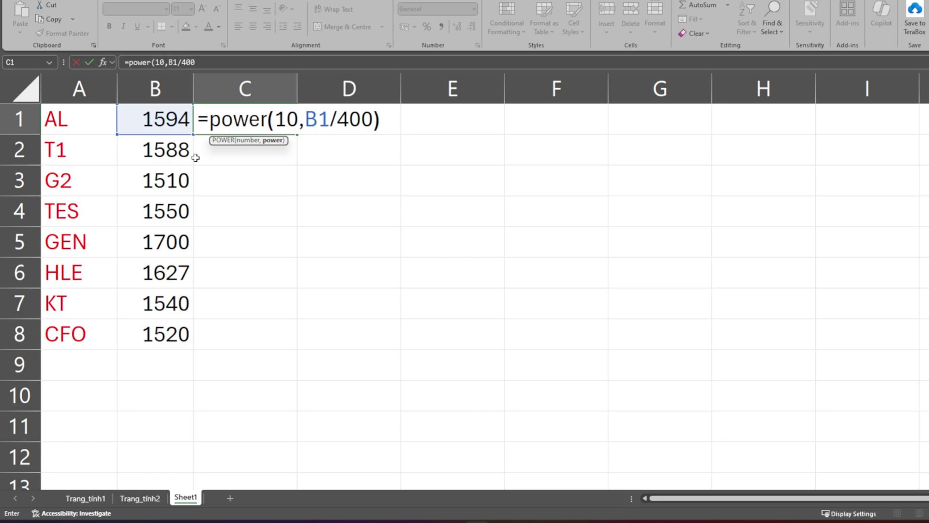
key("Return")
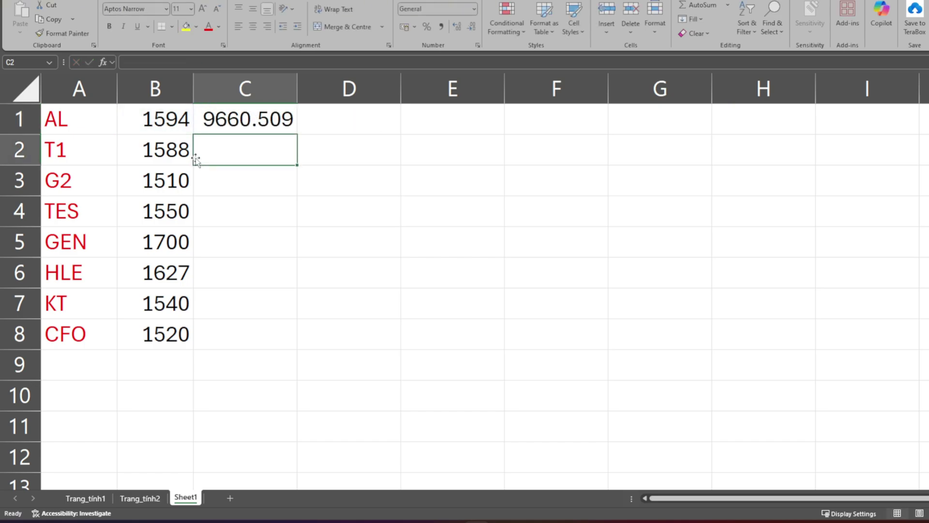
Fill the power rating formula from C1 down to C8 for all the teams
left_click(260, 128)
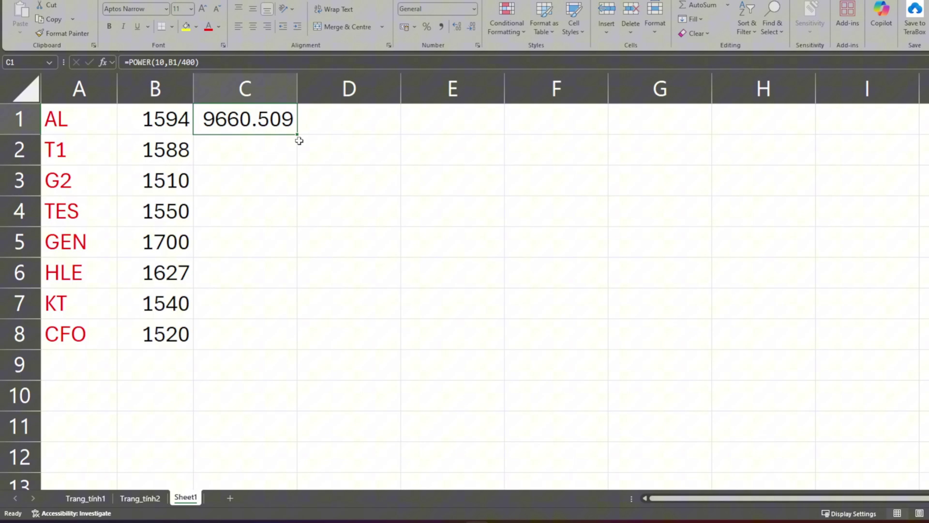
left_click_drag(300, 136, 280, 346)
left_click(326, 294)
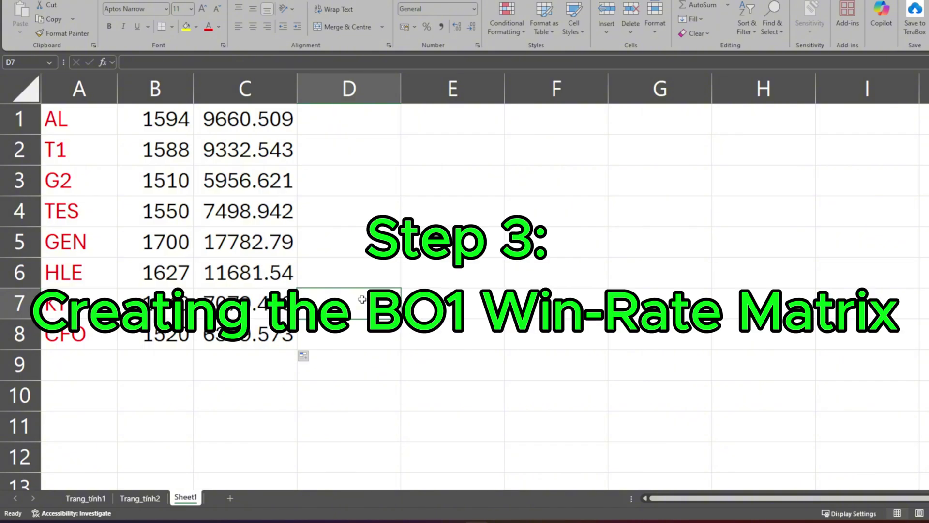
Copy the team names in A1:A8 as matrix row labels from E2 and transposed as column headings from F1
left_click_drag(80, 120, 90, 333)
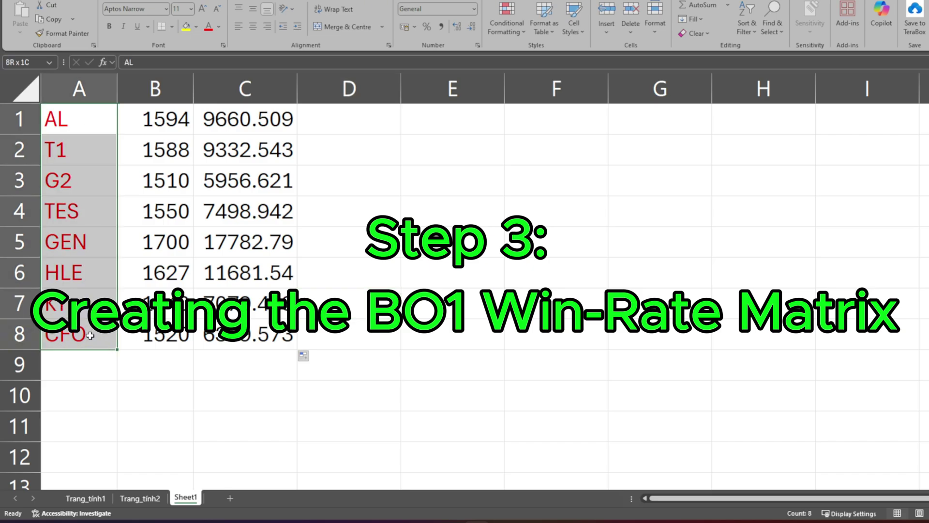
key("ctrl+c")
left_click(452, 181)
left_click(453, 150)
key("ctrl+v")
left_click(532, 141)
right_click(525, 121)
left_click(608, 204)
Narrow the matrix's team columns from F onward to suit the short team names
scroll(609, 203, "down", 1)
scroll(609, 204, "right", 1)
left_click_drag(315, 86, 285, 86)
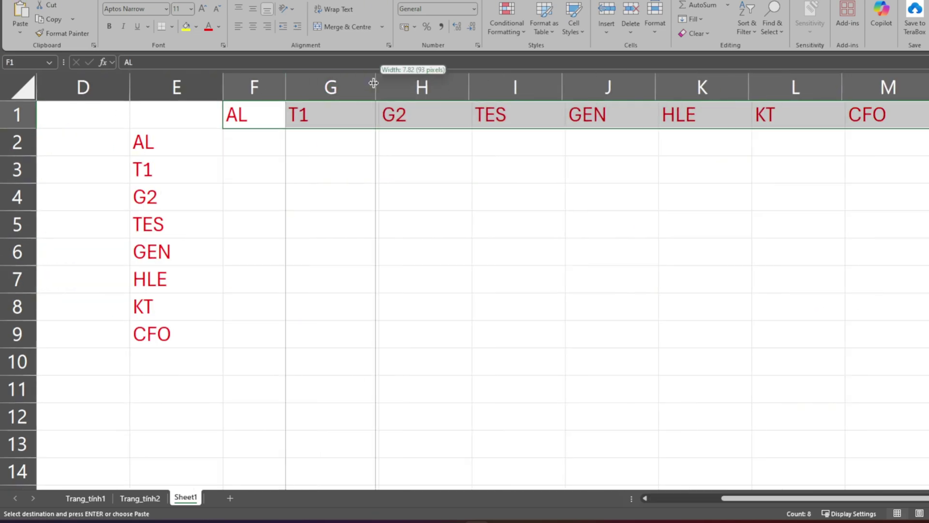
left_click_drag(377, 84, 349, 84)
left_click_drag(442, 83, 423, 84)
left_click_drag(663, 83, 638, 83)
Shade the matrix's diagonal cells from F2 to M9, where each team meets itself, in dark blue
scroll(629, 390, "left", 1)
left_click(482, 149)
left_click(196, 27)
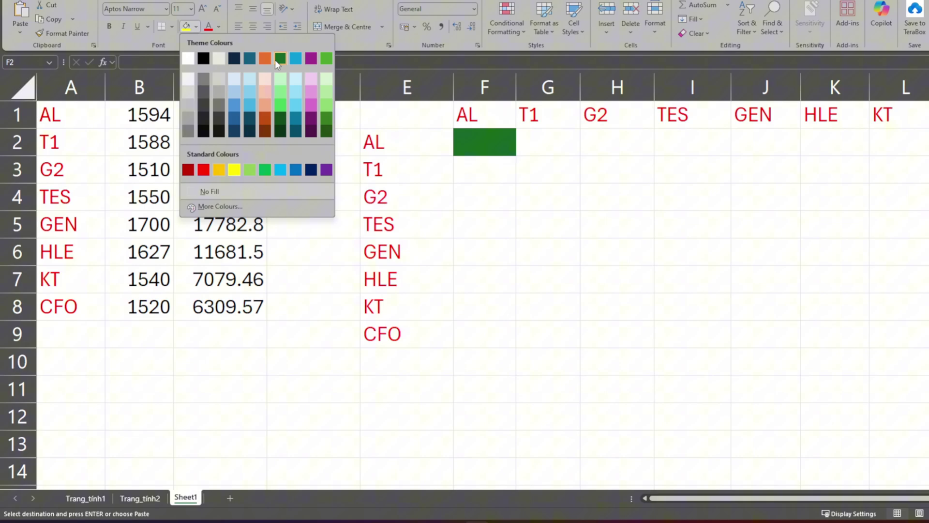
left_click(310, 170)
left_click(548, 170)
left_click(186, 27)
left_click(617, 199)
left_click(185, 27)
left_click(693, 225)
left_click(186, 27)
left_click(186, 27)
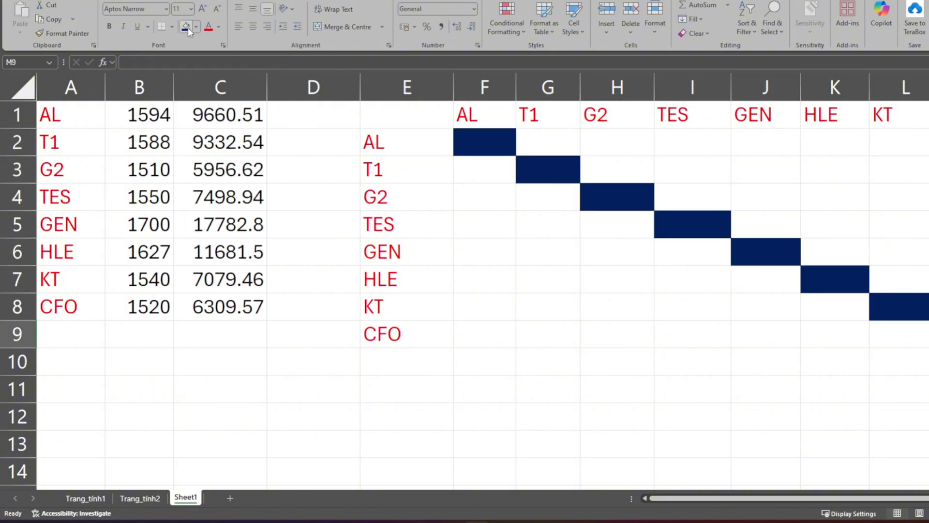
left_click(617, 306)
Calculate T1's win rate against AL in F3 with =C2/(C2+C1)
left_click(483, 176)
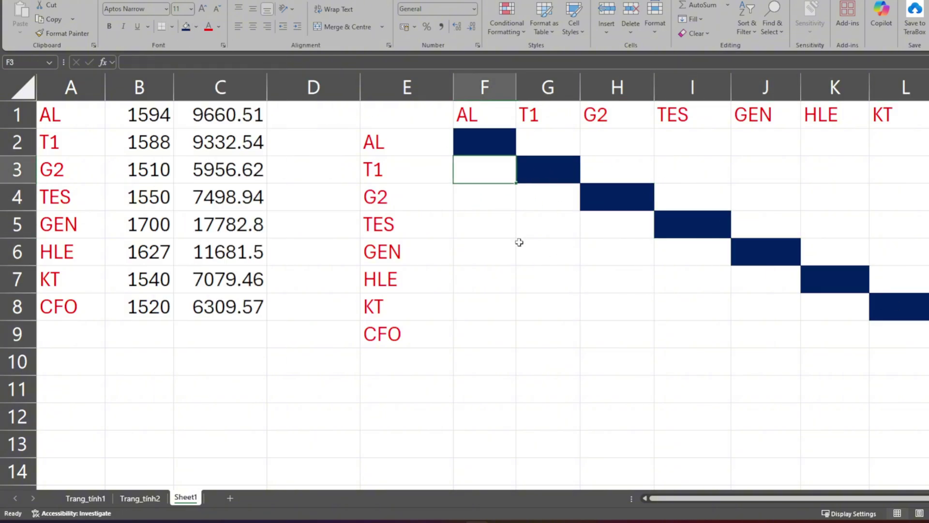
type("=")
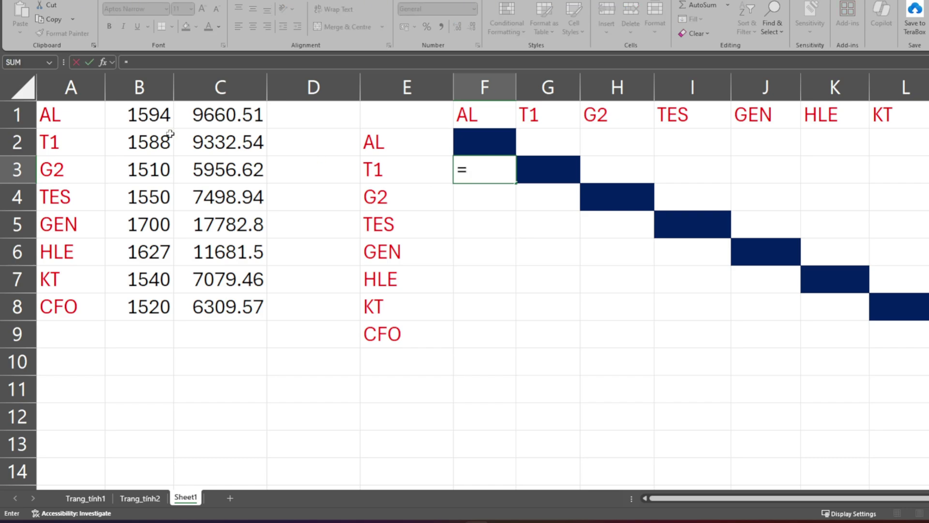
left_click(213, 146)
type("/(")
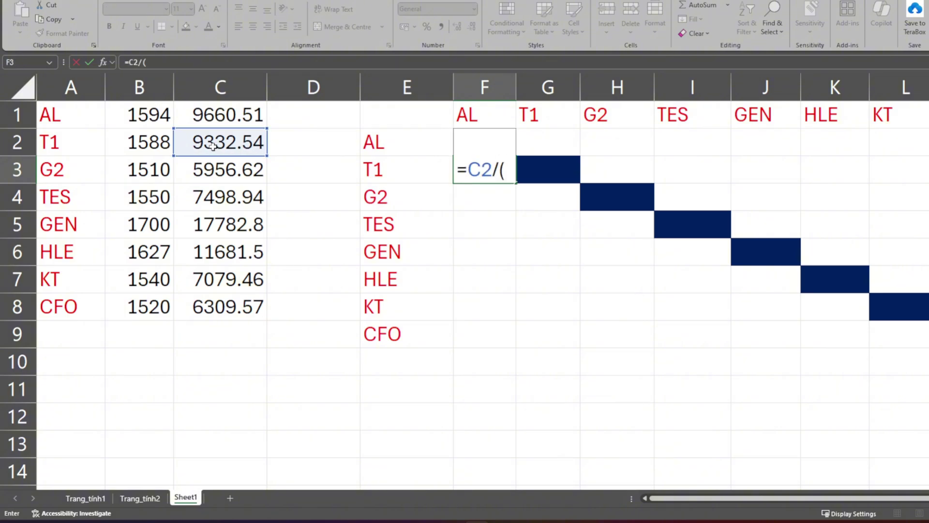
left_click(213, 146)
type("+")
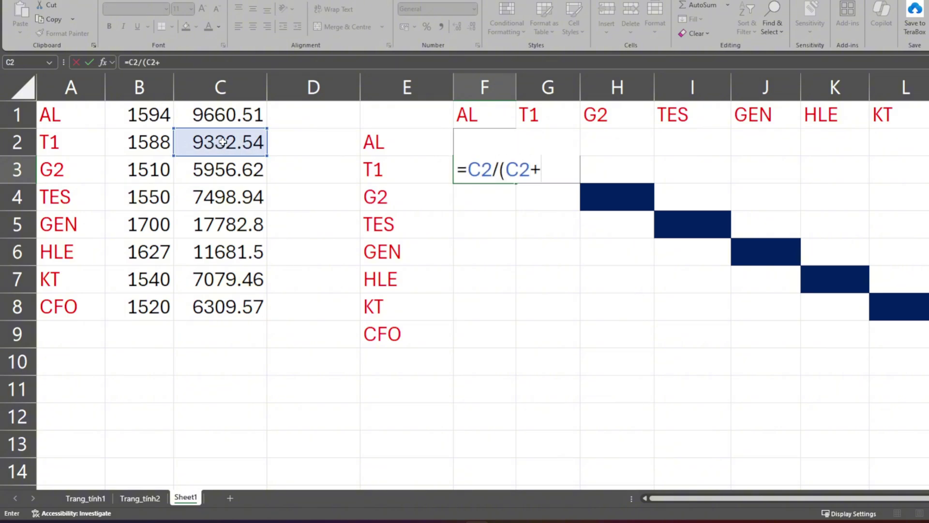
left_click(227, 112)
type(")")
key("Return")
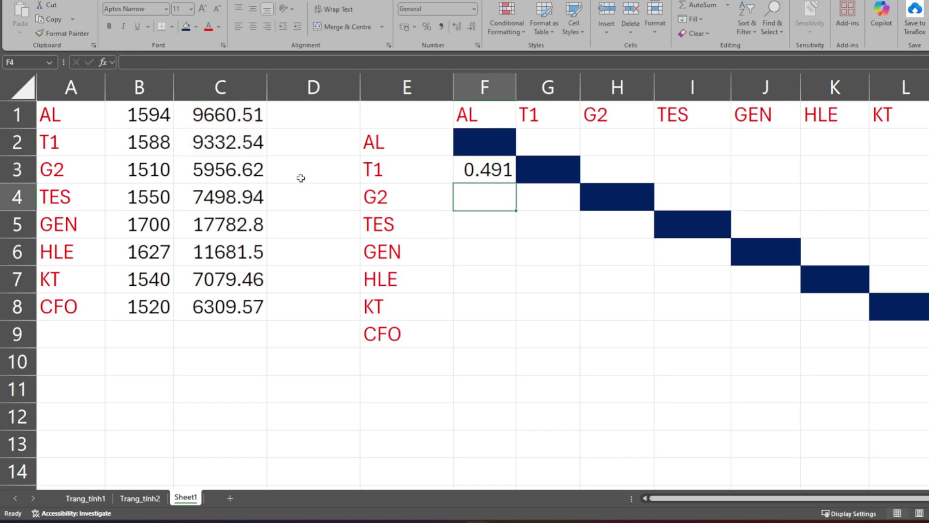
Fill the F3 formula down to F9 and correct F4 to =C3/(C3+C1)
left_click(506, 177)
left_click_drag(515, 183, 502, 343)
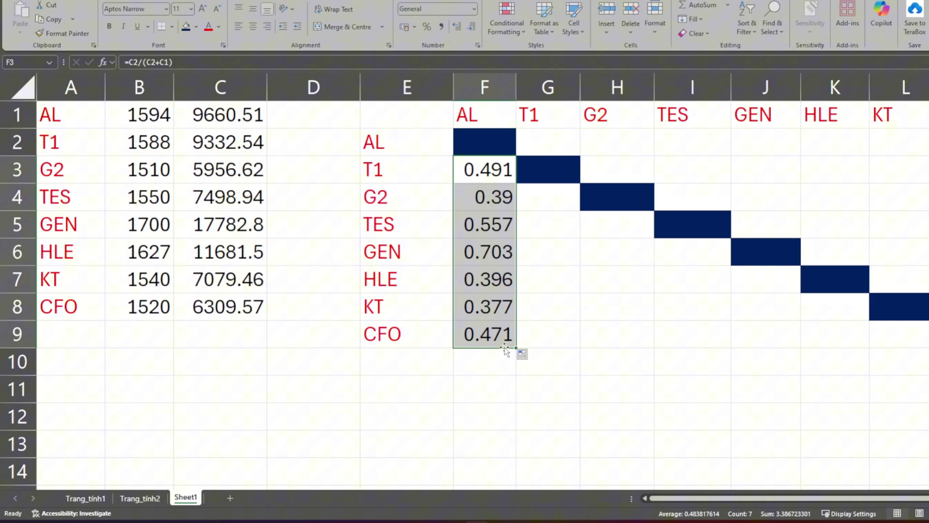
key("Down")
left_click(206, 62)
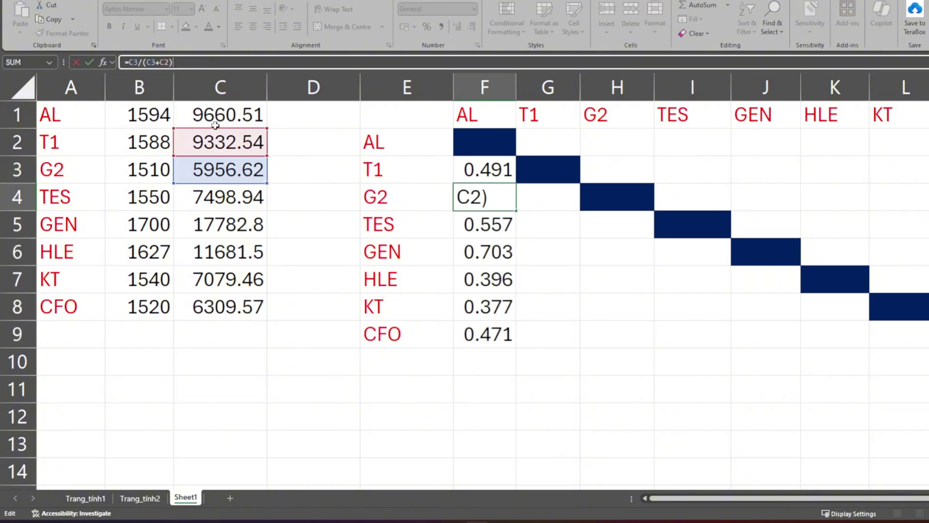
left_click(222, 119)
key("Return")
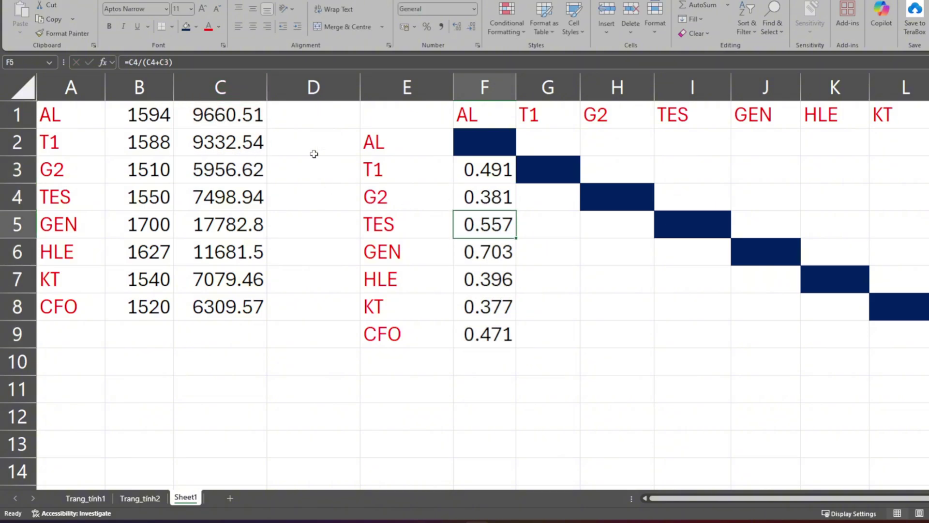
Correct the win rates against AL in F5 and F6 to =C4/(C4+C1) and =C5/(C5+C1)
left_click(207, 63)
left_click_drag(218, 156, 215, 116)
key("Return")
left_click(204, 63)
left_click_drag(205, 184, 206, 101)
key("Return")
Change the opponent reference to C1 in the AL column's formulas for HLE, KT and CFO in F7:F9
left_click(200, 65)
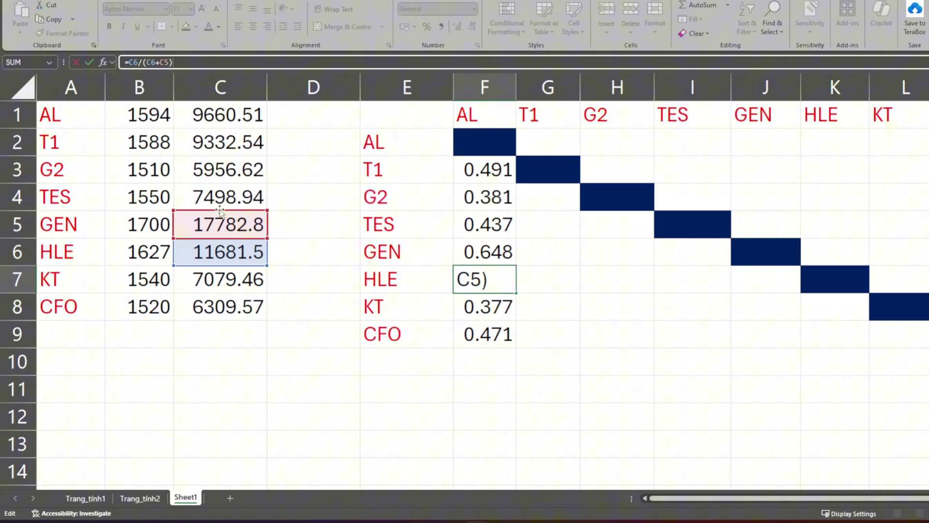
left_click_drag(206, 211, 205, 101)
key("Return")
left_click(197, 68)
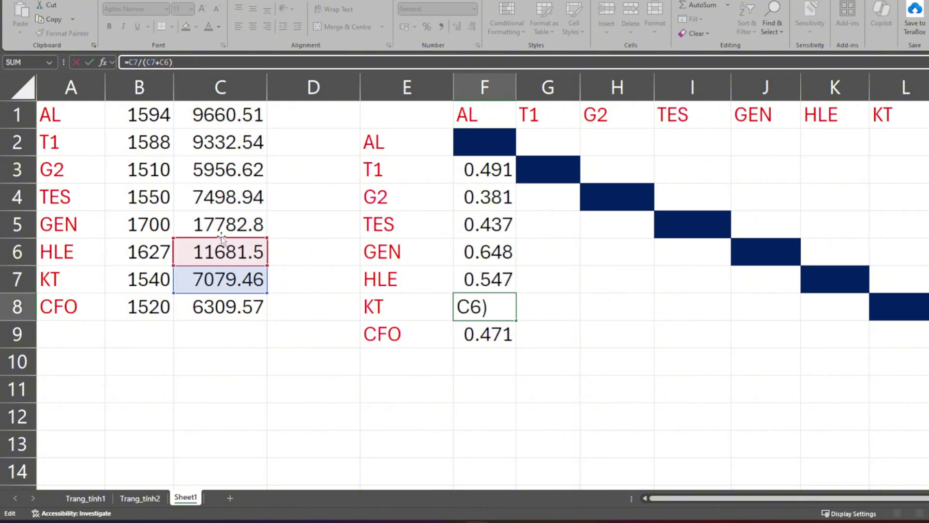
left_click_drag(222, 238, 225, 129)
key("Return")
left_click(190, 66)
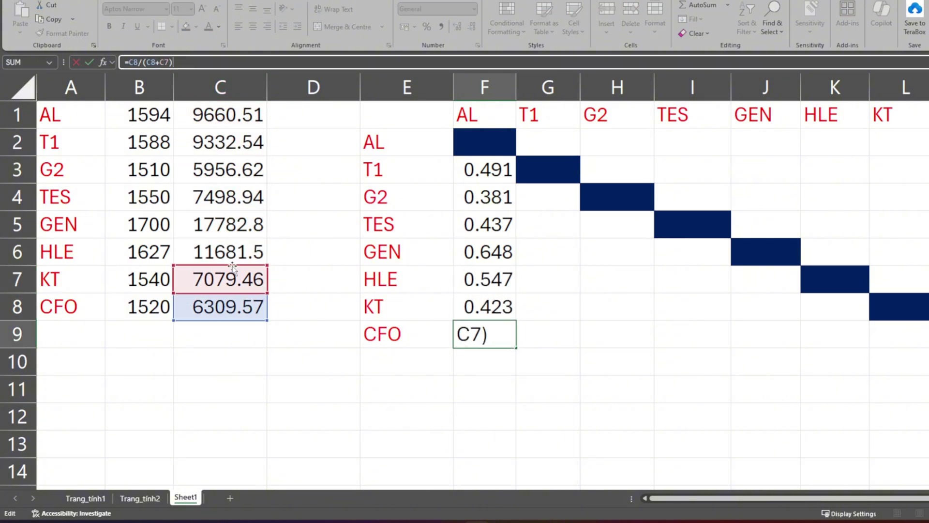
Extend F4's formula to G4 and rewrite it as =C3/(C3+C2) for G2's win rate against T1
left_click(506, 203)
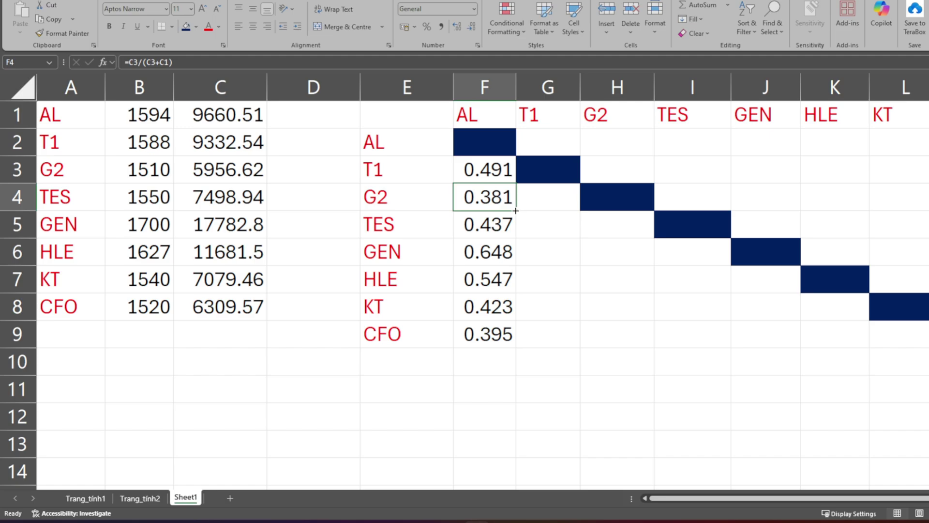
left_click_drag(515, 211, 550, 208)
left_click(199, 66)
key("Return")
left_click(199, 65)
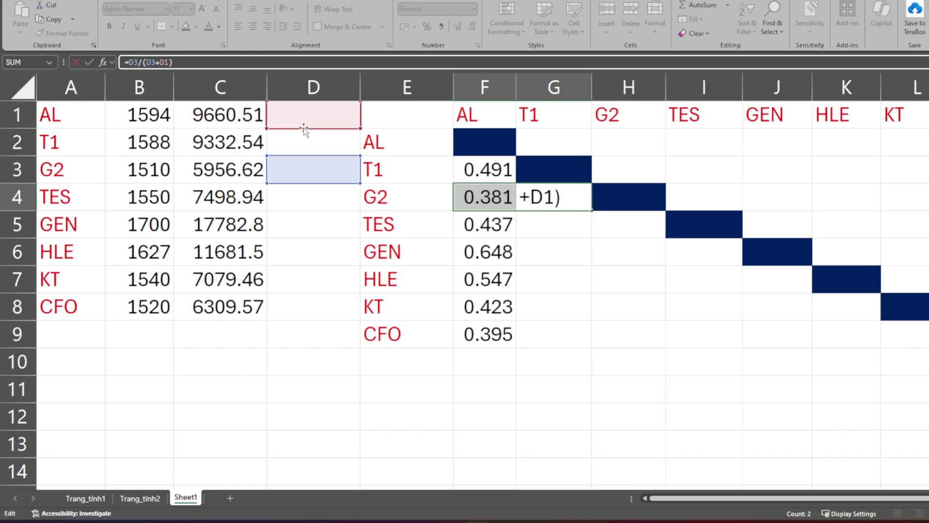
left_click_drag(303, 129, 228, 128)
left_click_drag(300, 183, 222, 183)
left_click_drag(290, 185, 269, 180)
left_click(551, 198)
key("BackSpace")
key("BackSpace")
key("BackSpace")
key("BackSpace")
key("BackSpace")
key("BackSpace")
key("BackSpace")
type("C3+C2)")
key("Return")
Fill G4's formula down to G9 and change the opponent reference to C2 in G5:G9
left_click_drag(591, 210, 576, 337)
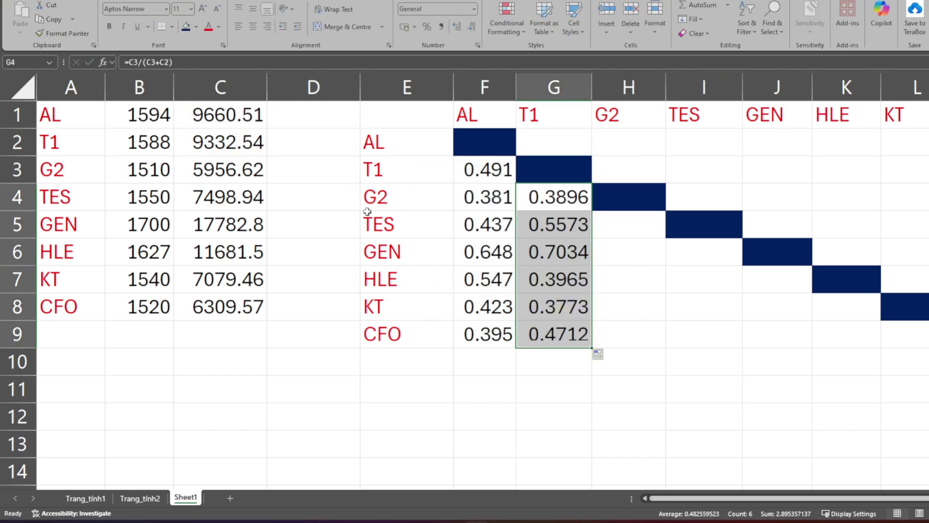
left_click(203, 66)
key("Return")
left_click(203, 67)
left_click_drag(222, 156, 222, 131)
key("Return")
key("Return")
key("Return")
left_click(193, 65)
left_click(554, 307)
left_click(193, 65)
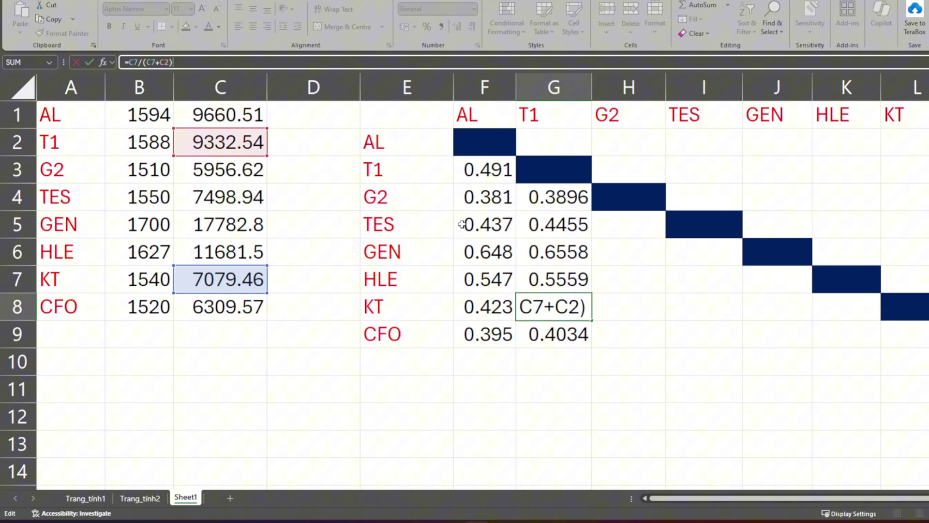
Calculate the win rates against G2 in H5:H9, starting with =C4/(C4+C3) and keeping C3 as the opponent's rating
left_click(628, 224)
type("=")
left_click(222, 201)
type("/(C4+")
left_click(224, 174)
type(")")
key("Return")
left_click_drag(665, 237, 651, 336)
left_click(203, 64)
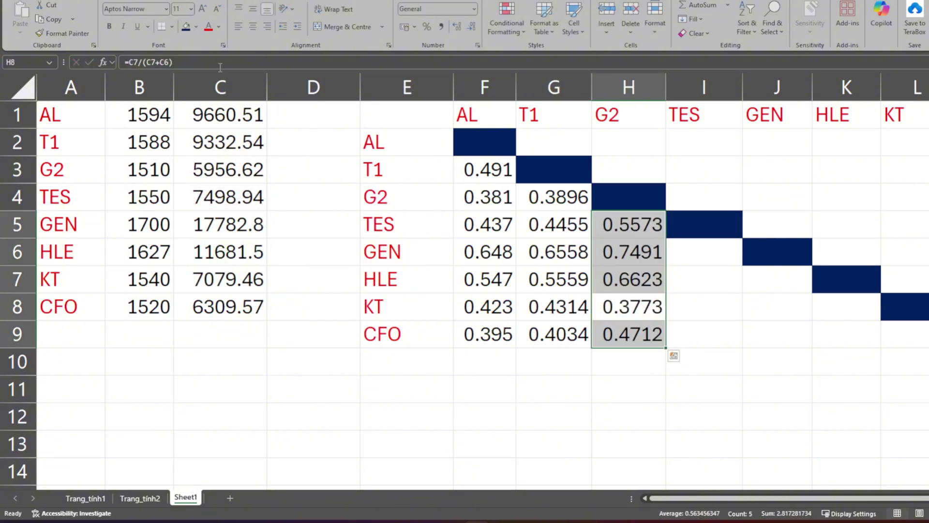
Calculate the win rates against TES in I6:I9, starting with =C5/(C5+C4) and keeping C4 as the opponent's rating
left_click(704, 252)
type("=")
left_click(206, 228)
type("/(C5+")
left_click(221, 198)
type(")")
key("Return")
left_click_drag(743, 266, 726, 336)
left_click(203, 63)
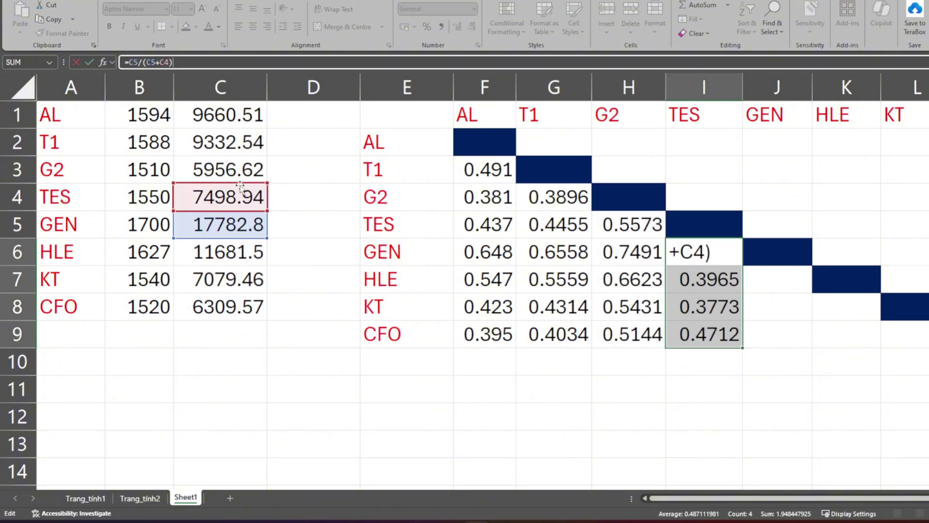
Enter =C6/(C6+C5) in J7 for HLE against GEN and fill it down to J9
left_click(777, 279)
type("=")
left_click(233, 248)
type("/(C6+")
left_click(226, 224)
key("Return")
key("Return")
left_click_drag(812, 293, 808, 343)
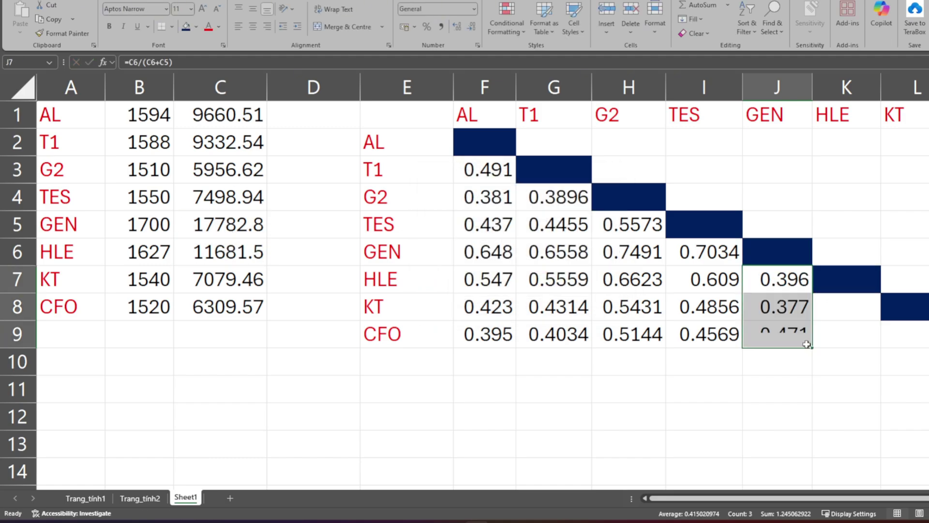
Enter =C7/(C7+C6) in K8 for KT against HLE and fill it down to K9, keeping C6 as the opponent's rating
left_click(846, 307)
type("=")
left_click(200, 279)
type("/(")
left_click_drag(208, 279, 218, 251)
key("Return")
key("Return")
left_click(203, 63)
left_click(201, 280)
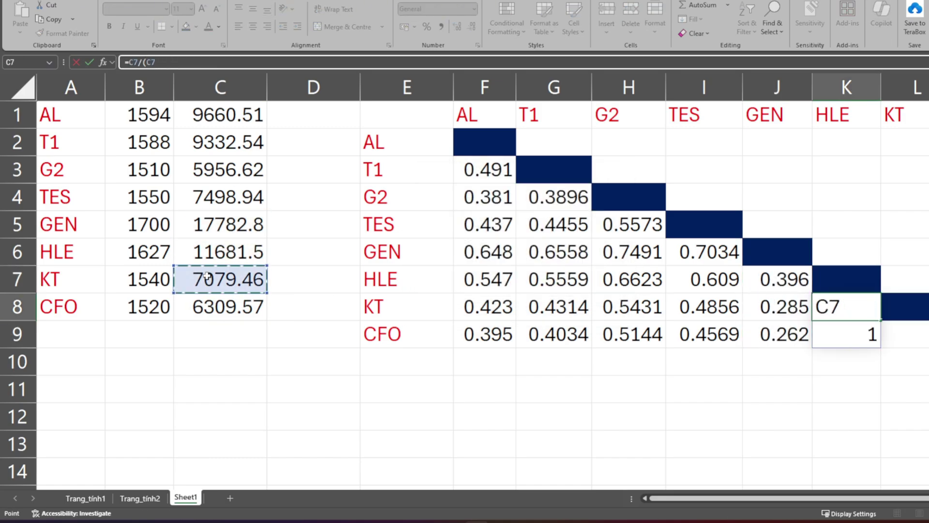
left_click(220, 252)
left_click_drag(880, 320, 870, 341)
left_click(204, 63)
left_click_drag(233, 265, 232, 251)
key("Return")
Enter =C8/(C8+C7) in L9 for CFO's win rate against KT
left_click(904, 334)
left_click(239, 307)
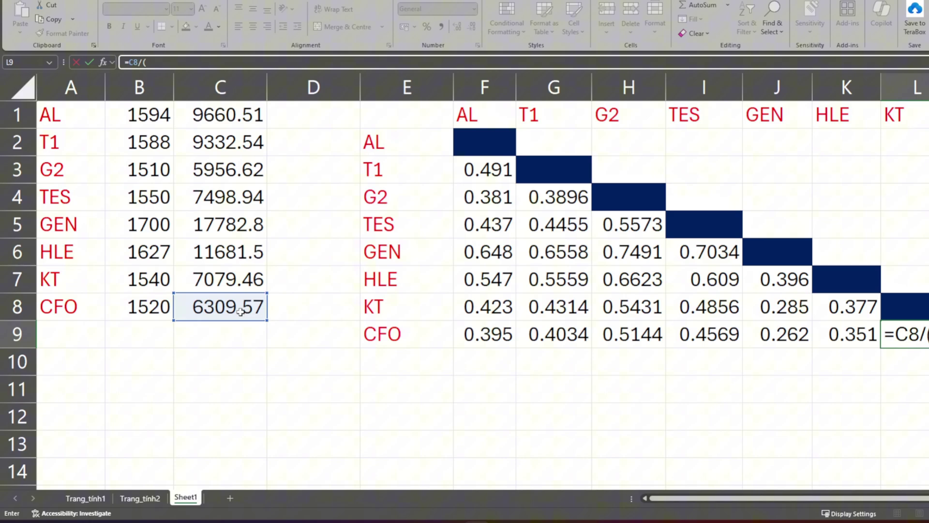
left_click(240, 312)
type("+")
left_click(239, 282)
type(")")
key("Return")
scroll(680, 380, "down", 1)
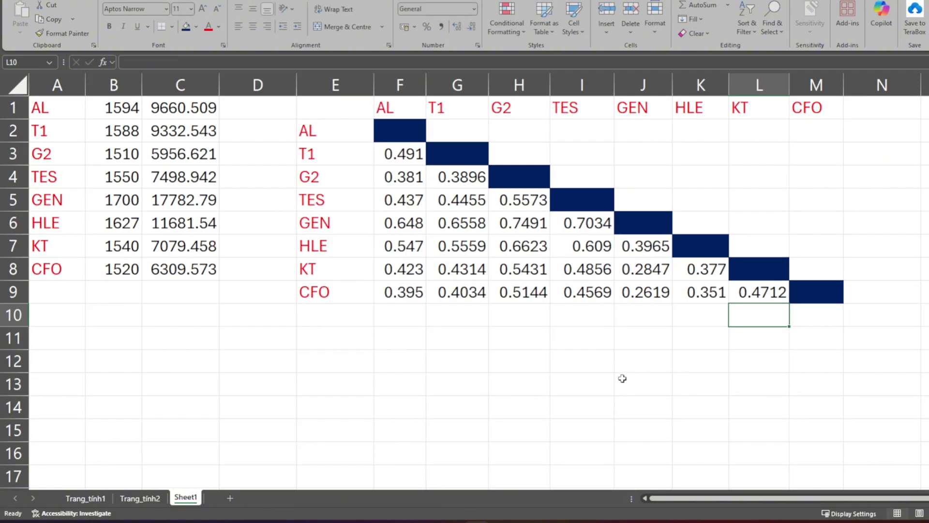
scroll(622, 378, "down", 1)
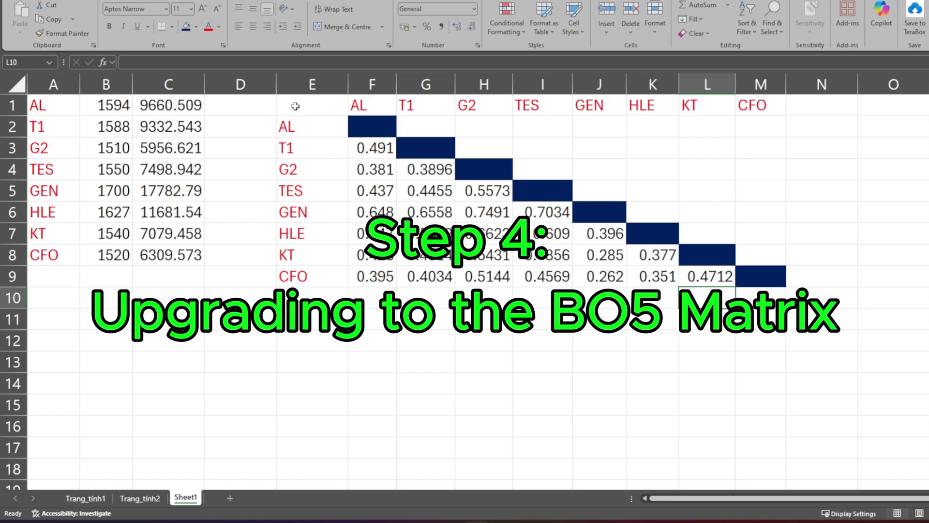
Copy the BO1 matrix in E1:M9 and paste the copy starting at E11
left_click_drag(295, 106, 750, 279)
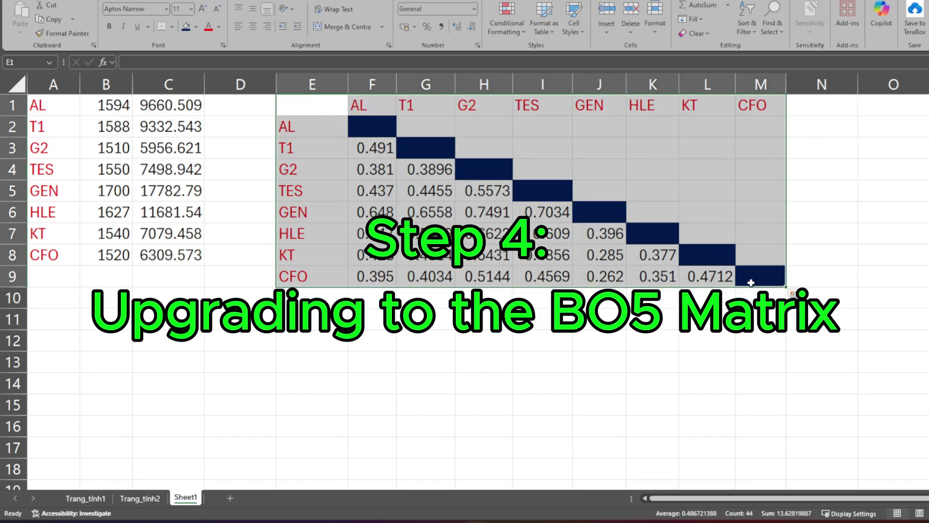
key("ctrl+c")
left_click(312, 324)
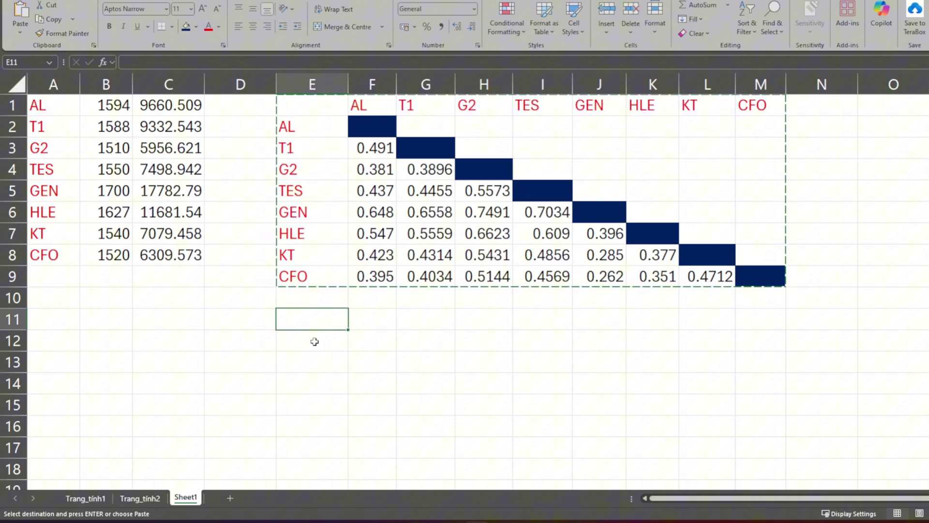
key("ctrl+v")
left_click(434, 329)
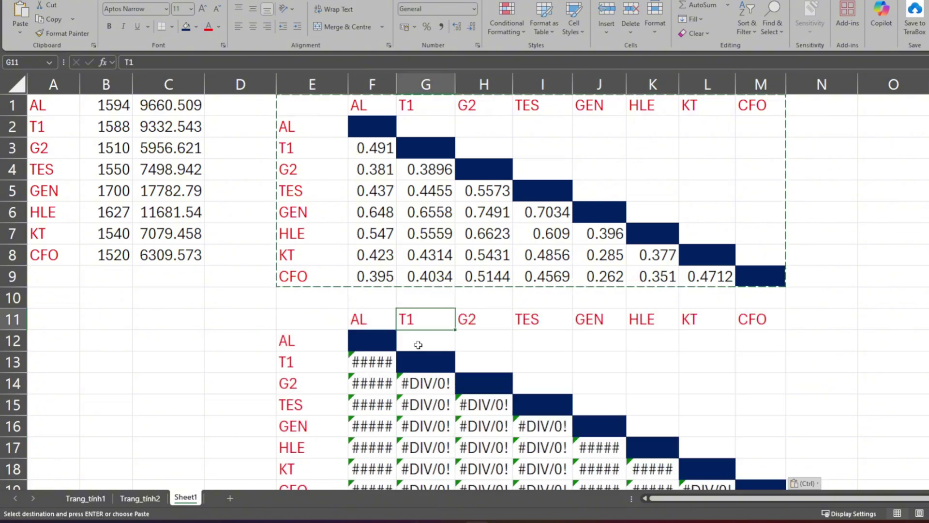
Replace F13's formula with the BO5 conversion =F3*F3*F3*(10-15*F3+6*F3*F3) and fill it down column F to the CFO row
scroll(418, 345, "down", 1)
left_click(376, 300)
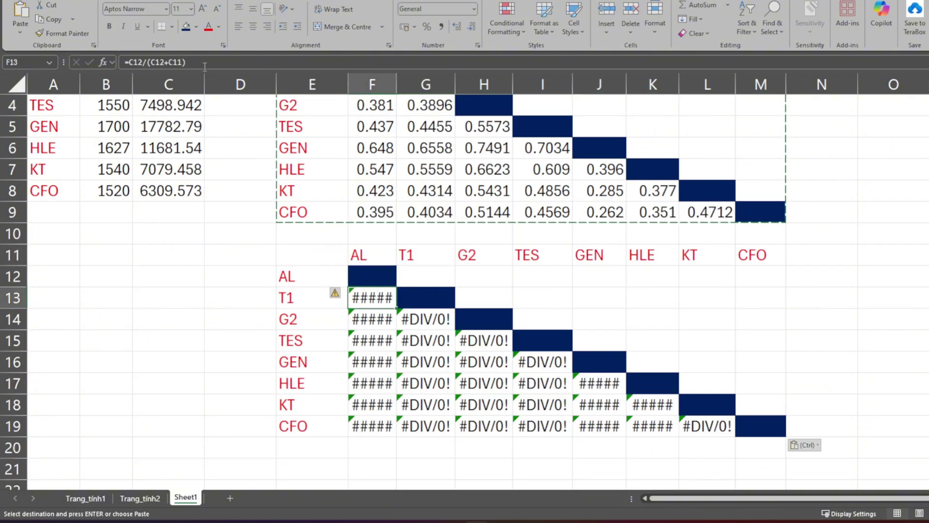
left_click_drag(204, 67, 106, 63)
key("BackSpace")
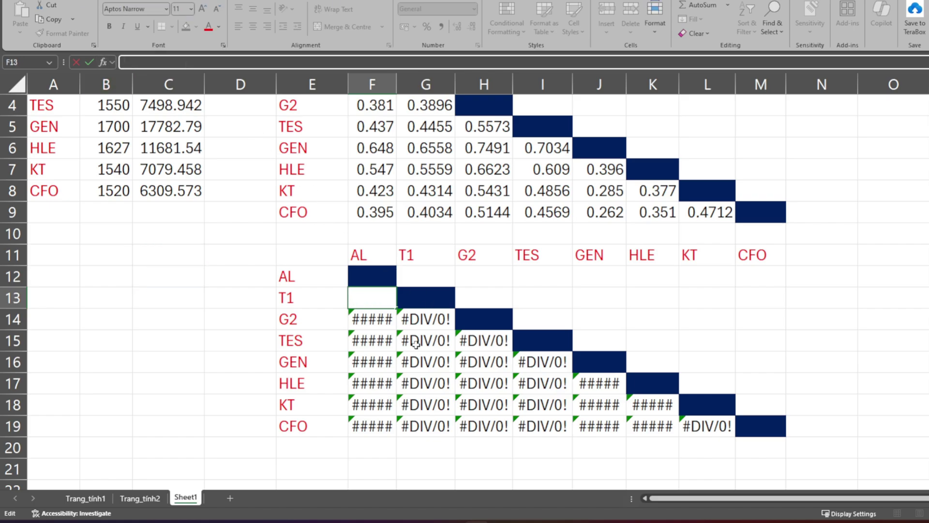
key("ctrl+v")
key("ctrl+Return")
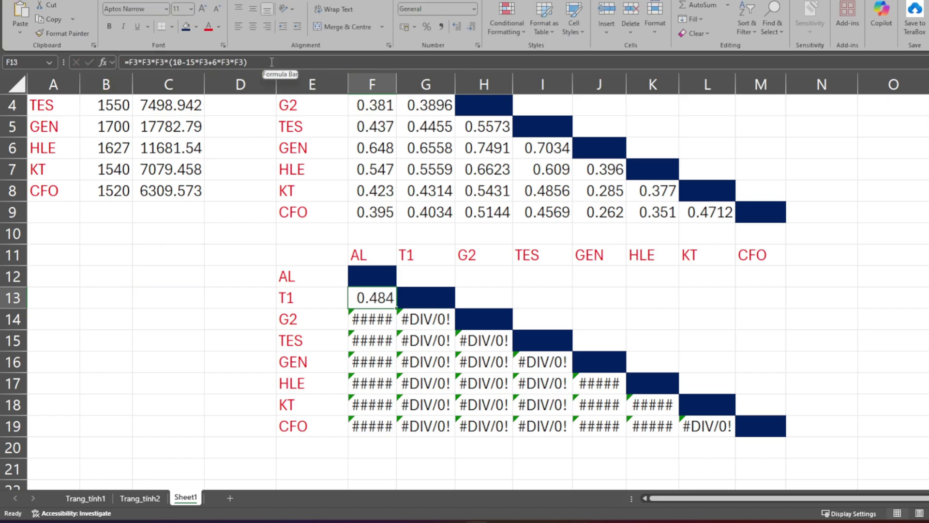
scroll(274, 119, "up", 1)
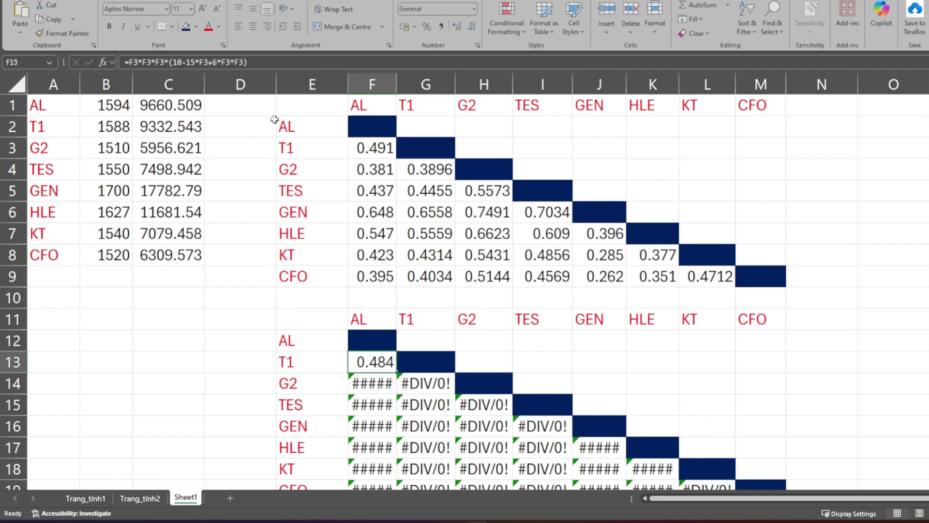
left_click(254, 61)
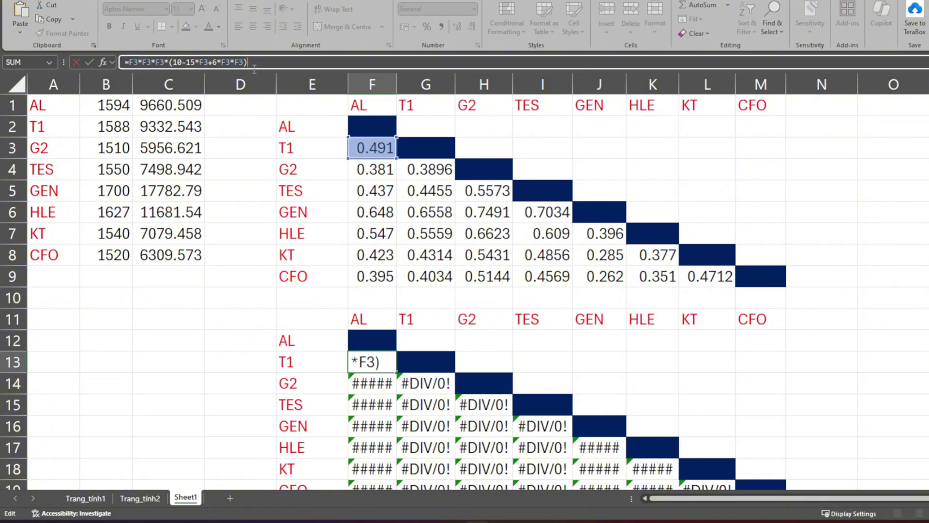
scroll(404, 259, "down", 1)
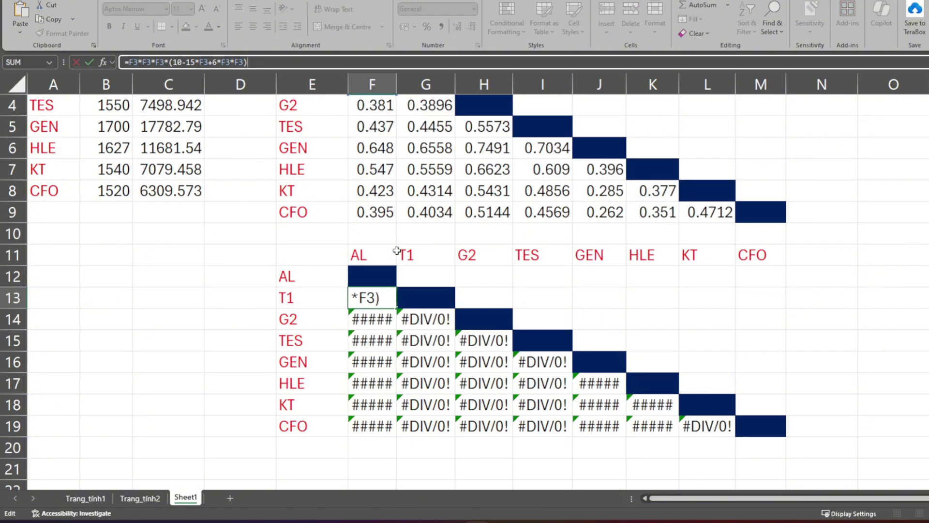
key("Return")
left_click(381, 302)
left_click_drag(397, 308, 394, 416)
Fill the BO5 formula from column F across rows 14 to 19, each row up to its dark diagonal cell
left_click(392, 327)
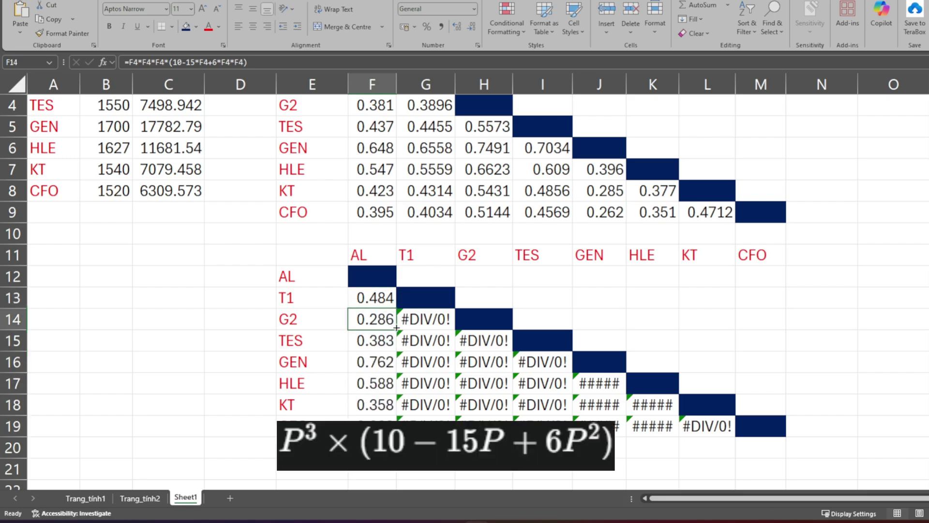
left_click_drag(396, 327, 438, 327)
left_click(382, 341)
left_click_drag(396, 350, 489, 347)
left_click(378, 362)
left_click_drag(396, 372, 556, 368)
left_click(365, 382)
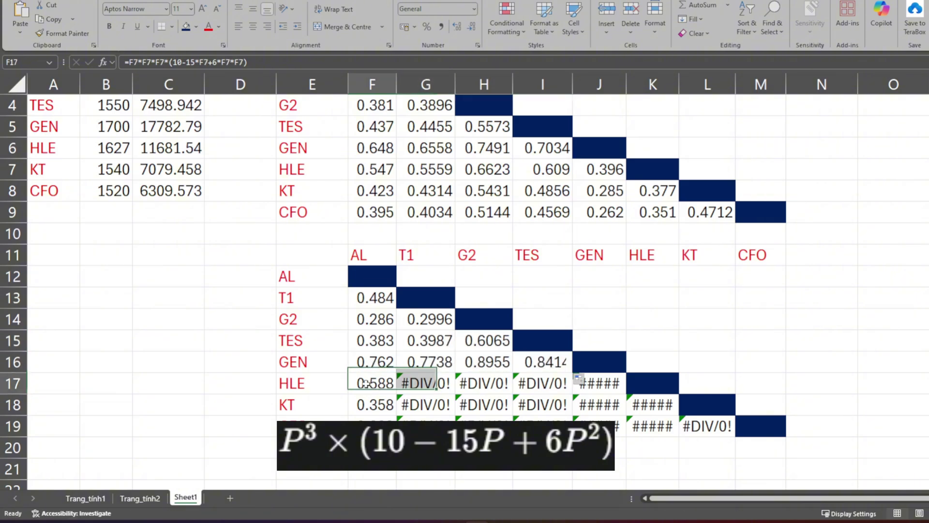
left_click_drag(396, 393, 600, 385)
left_click(372, 404)
left_click_drag(396, 415, 664, 420)
left_click(372, 426)
left_click_drag(396, 436, 736, 427)
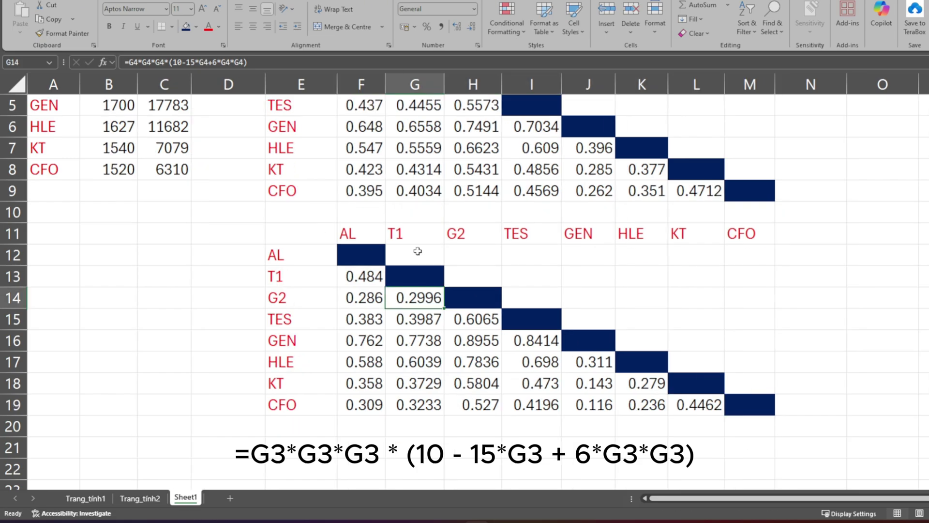
Enter =1-F13 in G12 for AL against T1 and fill it across to M12
left_click(417, 251)
type("=1-")
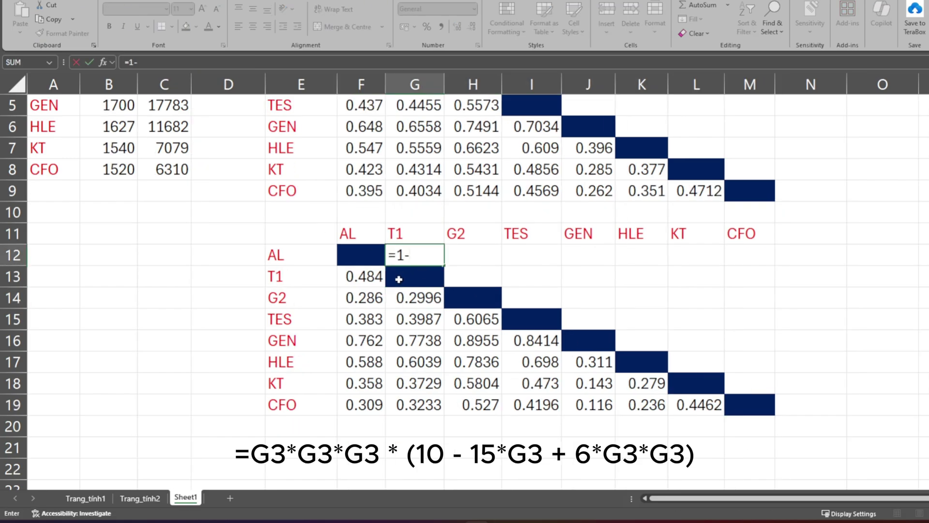
left_click(361, 278)
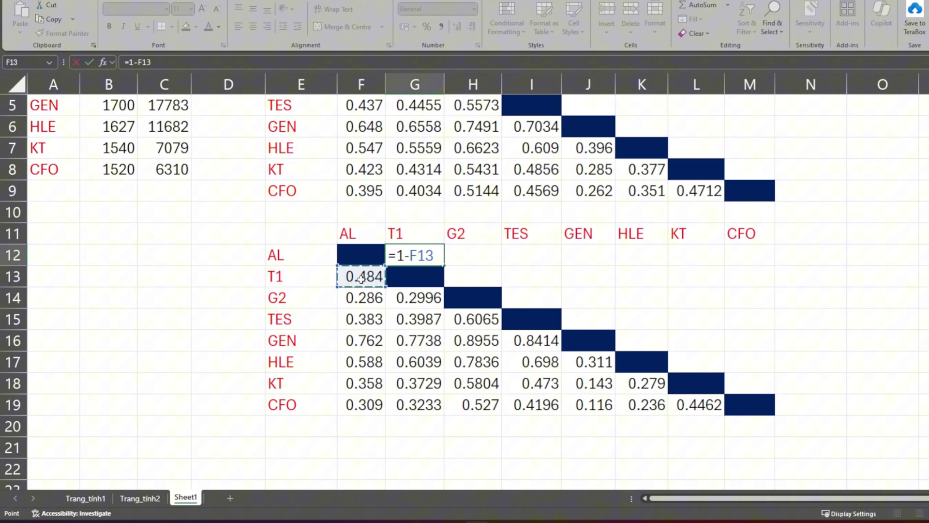
key("Return")
left_click(414, 256)
left_click_drag(444, 265, 750, 261)
Correct the references in H12:M12 so AL's win rates subtract F14 through F19 from 1 in order
left_click(472, 257)
left_click(229, 64)
type("F14")
key("Return")
key("Return")
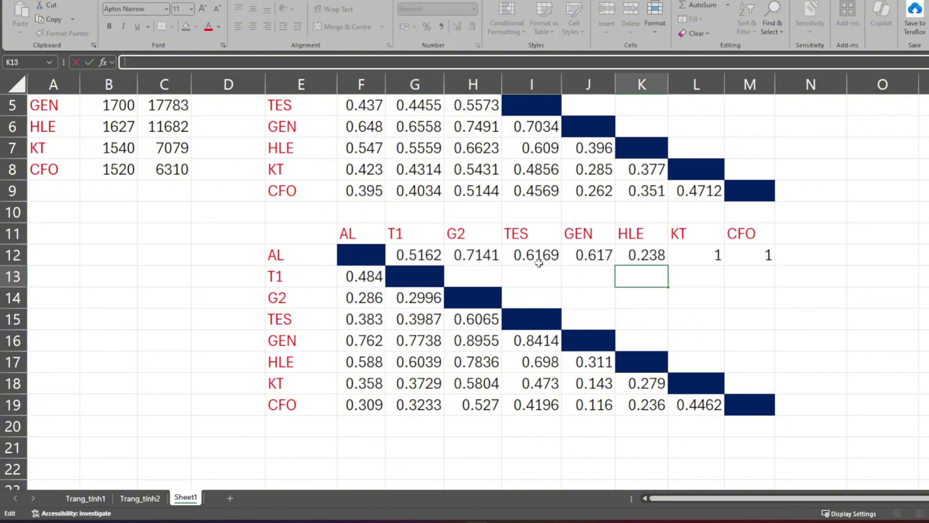
left_click(696, 257)
key("Return")
left_click(588, 256)
left_click(641, 256)
key("Return")
Fill T1's win rates across H13:M13 as 1 minus G14 through G19, correcting the reference in each cell
left_click(473, 277)
left_click_drag(501, 287, 749, 281)
left_click(531, 277)
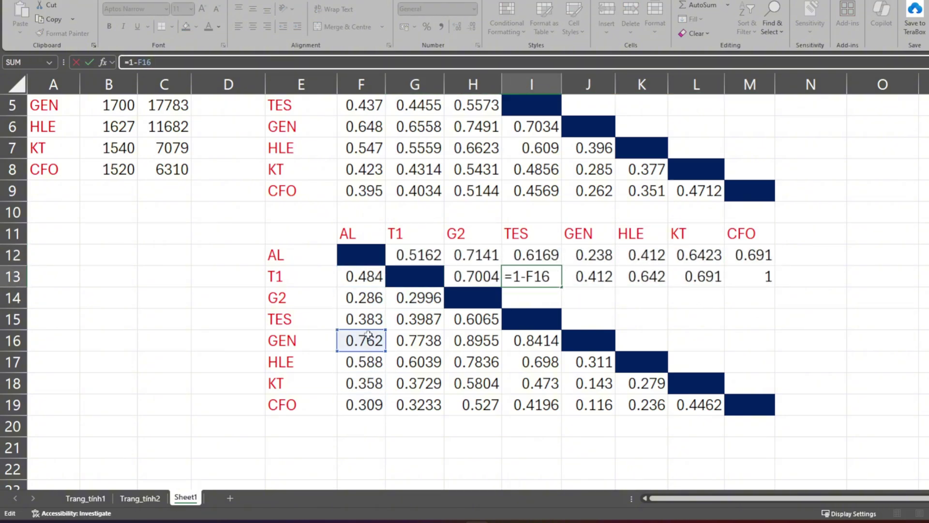
left_click_drag(368, 331, 414, 309)
left_click(589, 278)
left_click_drag(365, 352, 414, 331)
left_click(641, 277)
left_click_drag(369, 373, 415, 352)
left_click_drag(365, 416, 414, 395)
Fill I14:M14 with 1 minus H15 through H19 for G2, and J15:M15 with 1 minus I16 through I19 for TES
left_click_drag(562, 308, 750, 301)
left_click(696, 298)
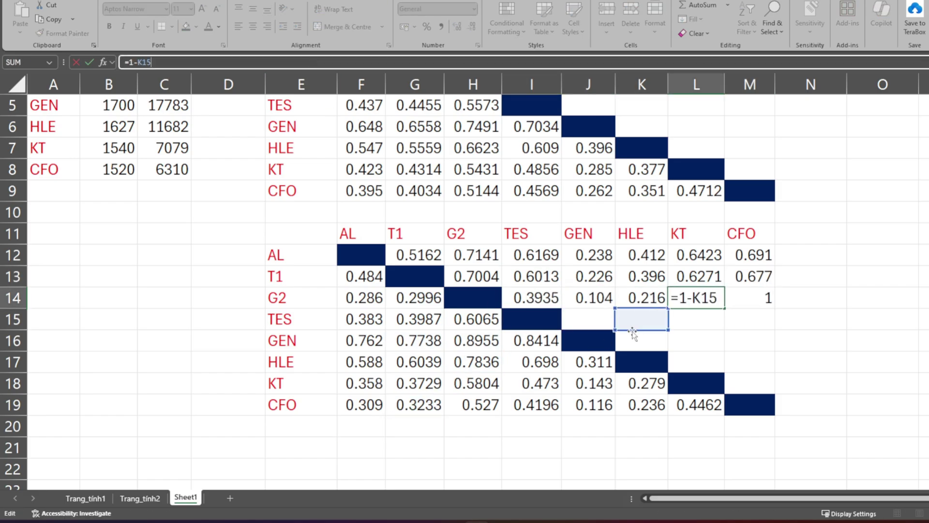
left_click_drag(633, 331, 464, 395)
mouse_move(615, 308)
left_mouse_down()
mouse_move(591, 324)
mouse_move(749, 322)
left_mouse_up()
left_click(696, 319)
Complete the GEN, HLE and KT rows in K16:M16, L17:M17 and M18 with 1 minus the mirrored lower-triangle win rates
mouse_move(667, 329)
left_mouse_down()
mouse_move(643, 345)
mouse_move(750, 343)
left_mouse_up()
key("Return")
mouse_move(715, 372)
left_mouse_down()
mouse_move(607, 411)
mouse_move(750, 365)
left_mouse_up()
left_click(696, 362)
left_click(750, 361)
left_click_drag(714, 394, 659, 414)
key("Return")
left_click(696, 405)
Insert a new column before column D
scroll(484, 232, "up", 2)
right_click(230, 84)
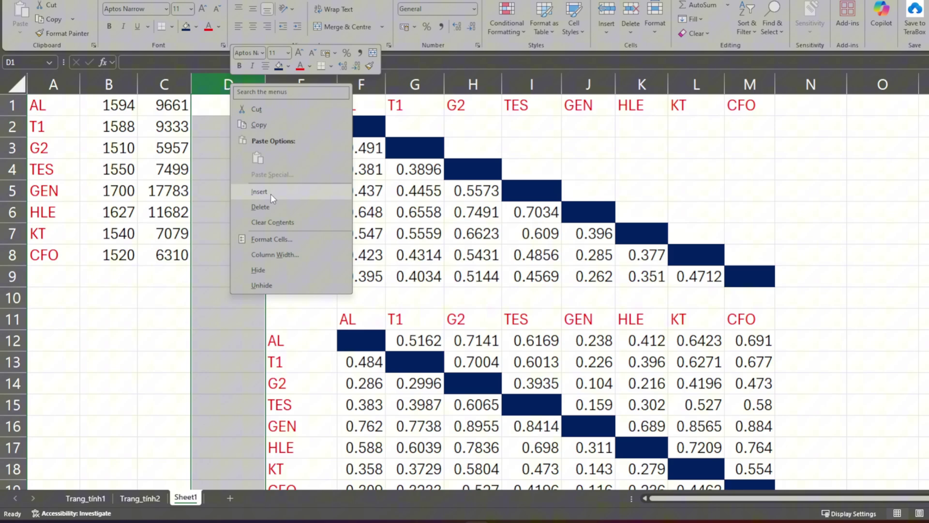
left_click(271, 194)
left_click(282, 147)
Copy the eight team names from F12:F19 into A12:A19
scroll(341, 335, "down", 1)
left_click_drag(341, 277, 353, 425)
key("ctrl+c")
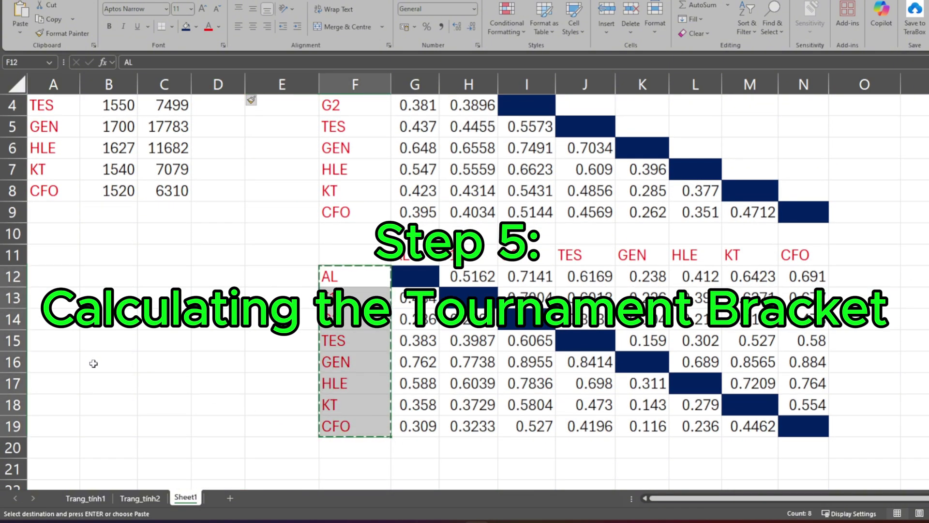
left_click(58, 279)
key("Return")
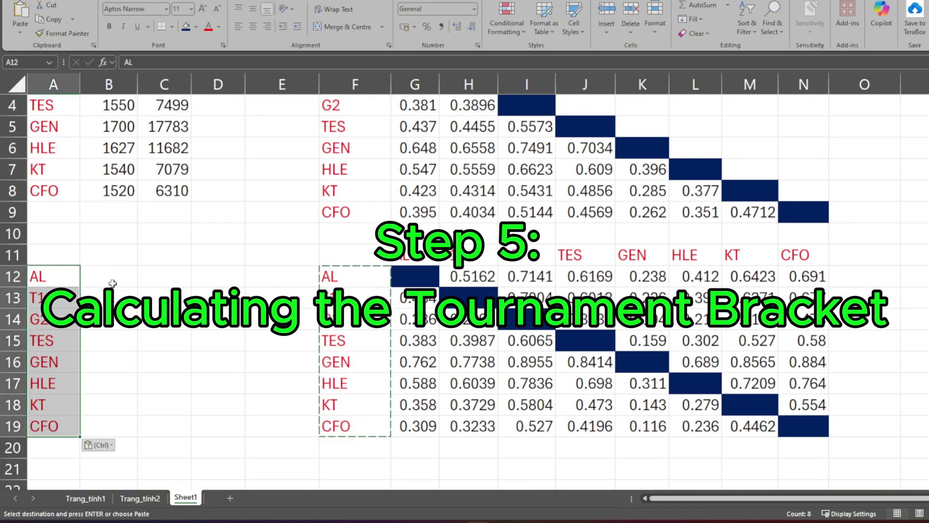
Enter the headers Semi%, Final% and Win% in B11:D11
left_click(110, 261)
type("Semi")
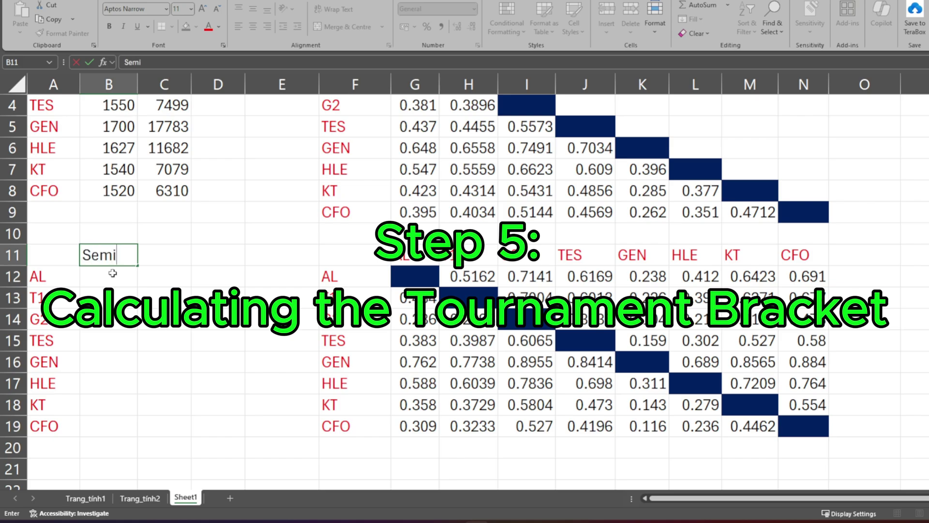
type("%")
key("Tab")
type("Final")
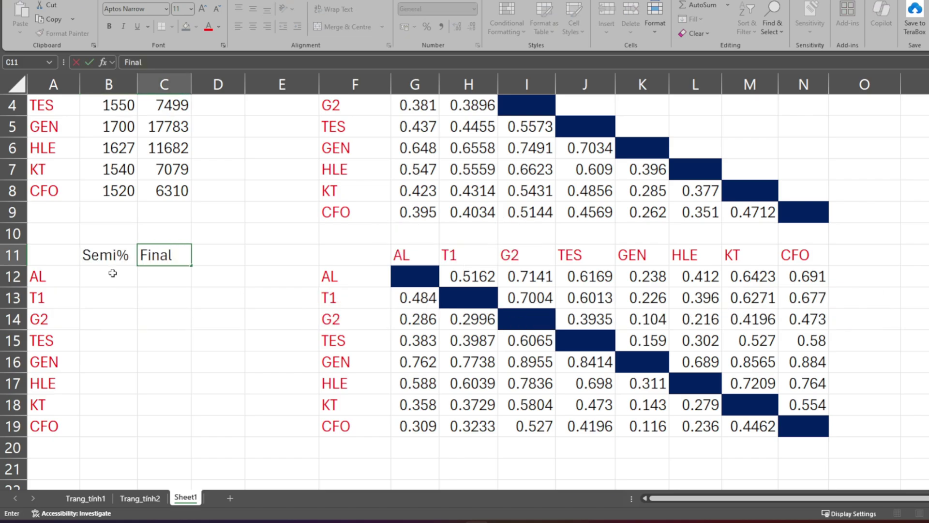
type("%")
key("Tab")
type("WIN")
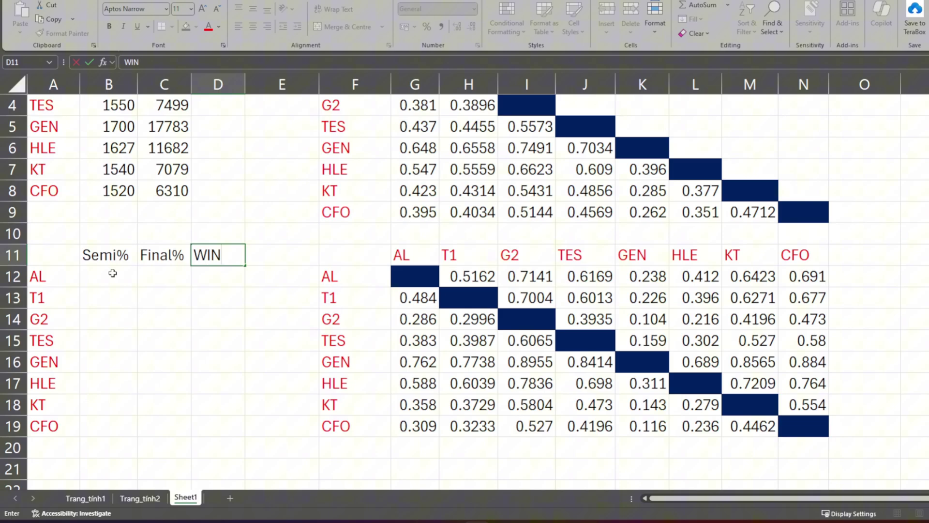
key("BackSpace")
key("BackSpace")
type("in%")
key("Return")
Set the Semi% values for AL to =H12 and for T1 to =G13 from their head-to-head BO5 win rates
scroll(212, 331, "up", 1)
scroll(81, 305, "down", 1)
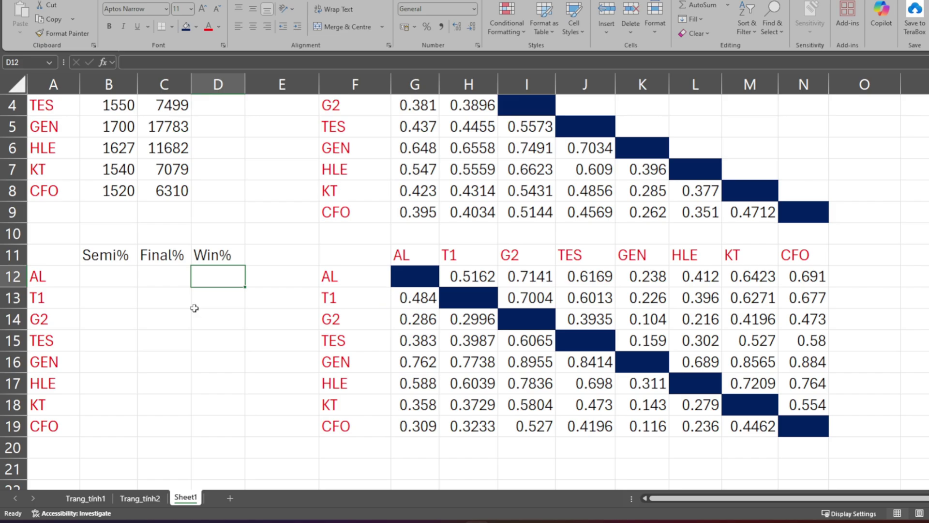
left_click(99, 282)
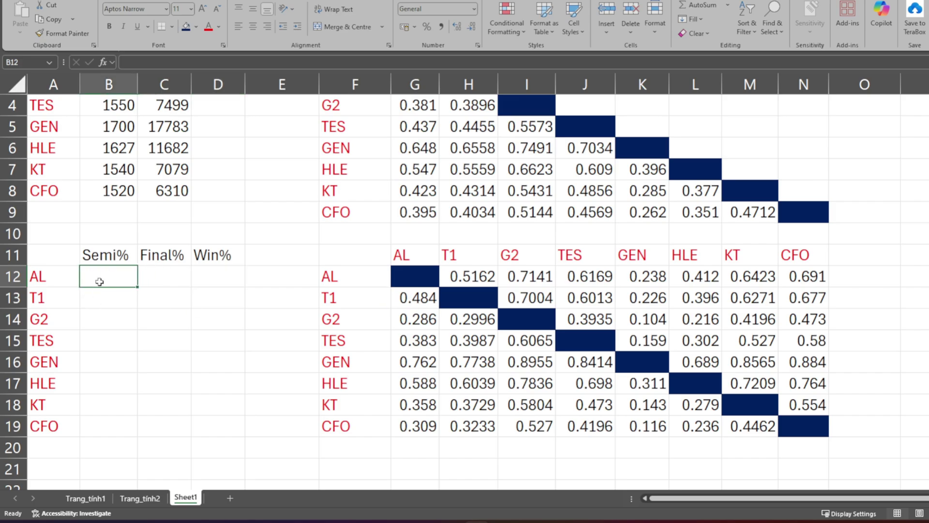
type("=")
left_click(464, 282)
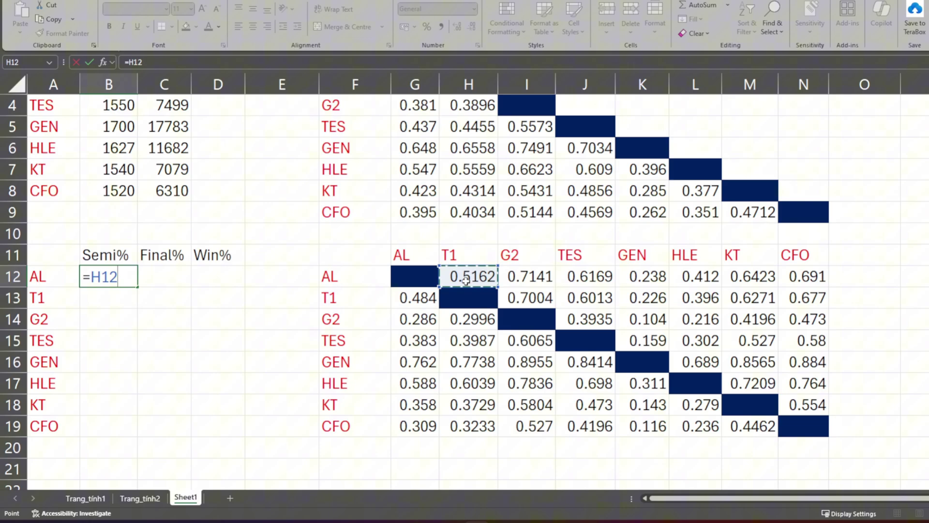
key("Return")
type("=")
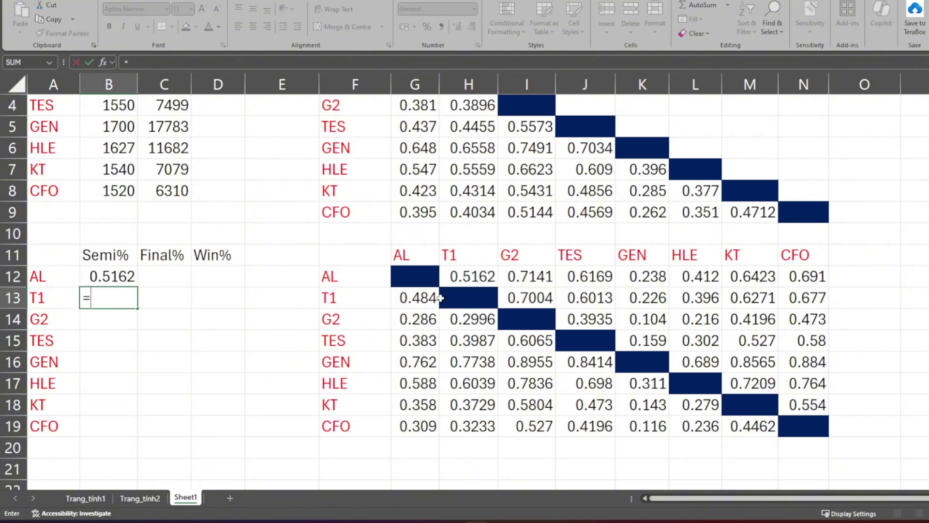
left_click(420, 298)
key("Return")
Set the Semi% values for G2 to =J14 and for TES to =I15
type("=")
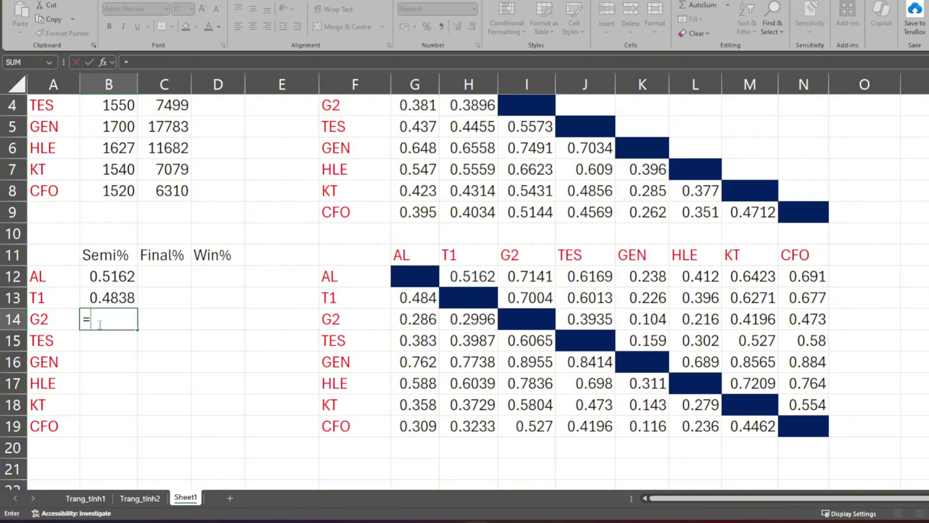
left_click(581, 322)
key("Return")
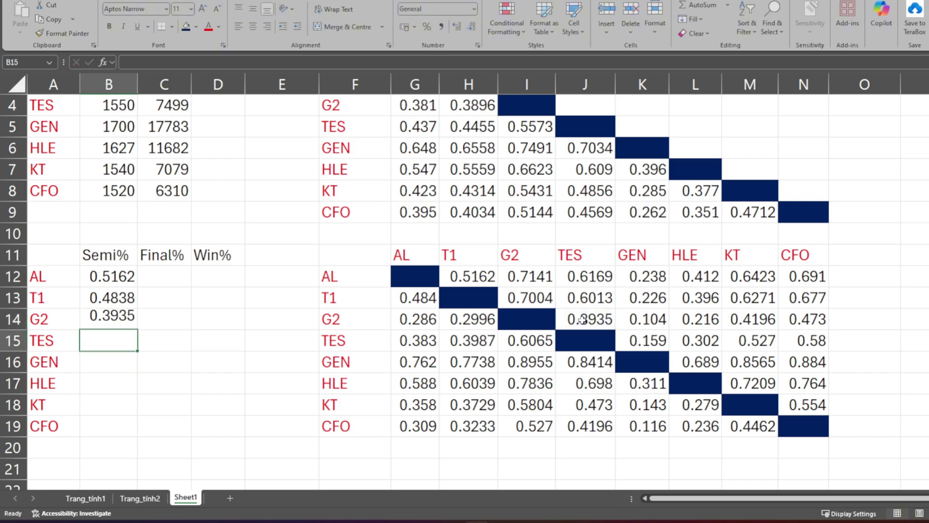
type("=")
left_click(530, 340)
key("Return")
Set the Semi% values for GEN to =L16, HLE to =K17 and KT to =N18
type("=")
left_click(695, 362)
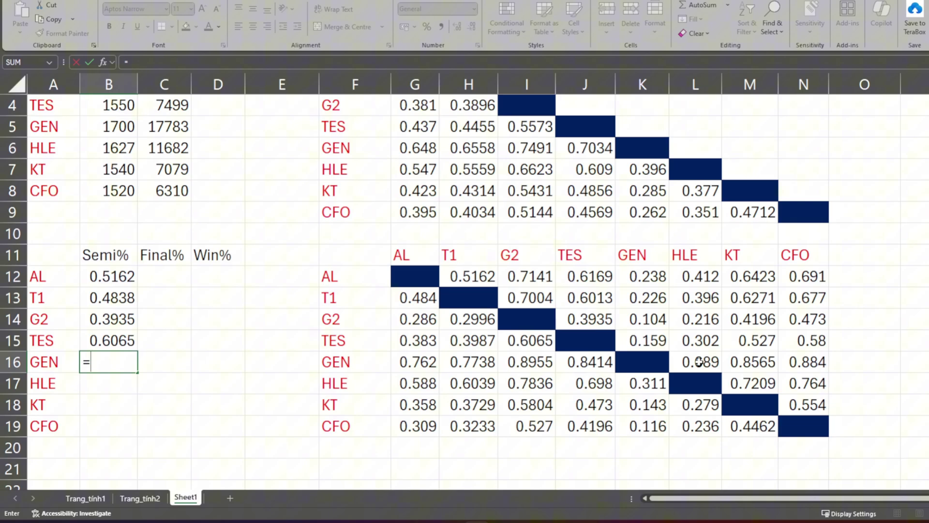
key("Return")
type("=")
left_click(643, 382)
key("Return")
type("=")
left_click(806, 406)
key("Return")
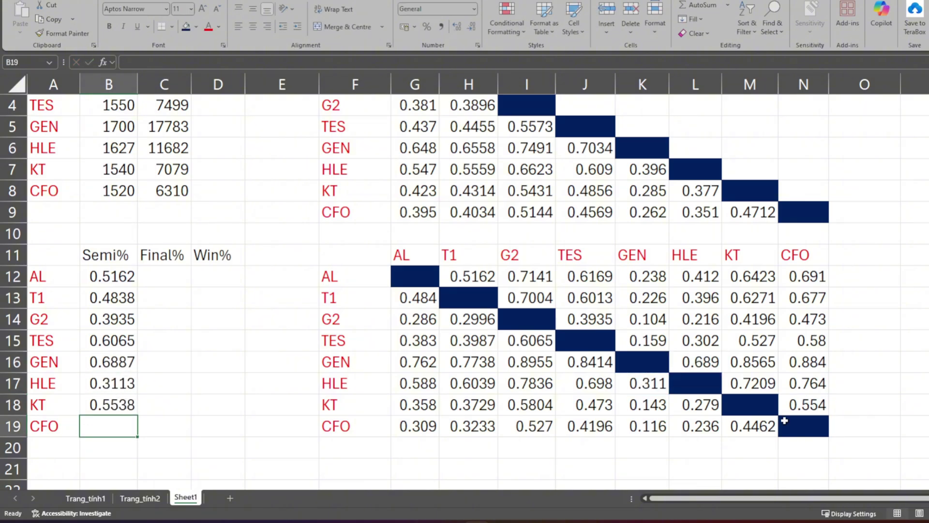
Set CFO's Semi% value to =M19 and format the Semi% values in B12:B19 as percentages
type("=")
left_click(745, 426)
key("Return")
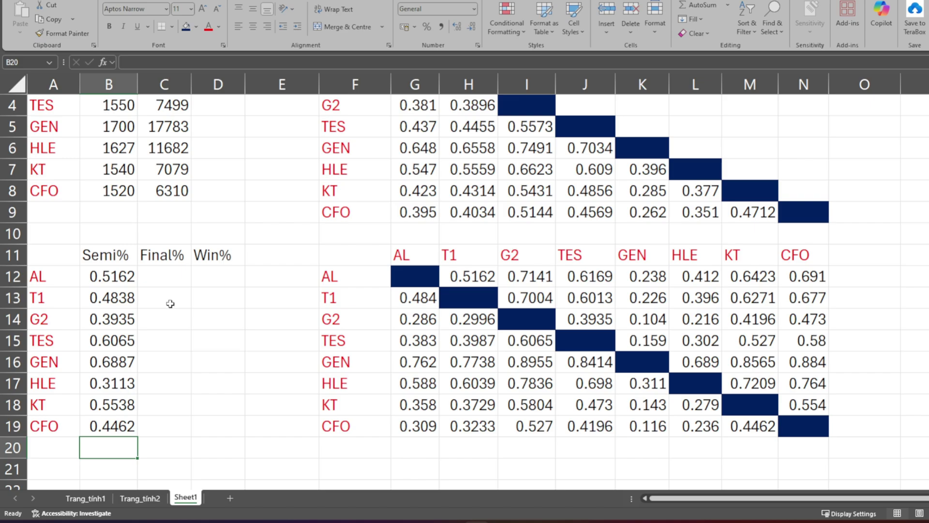
left_click_drag(116, 280, 117, 426)
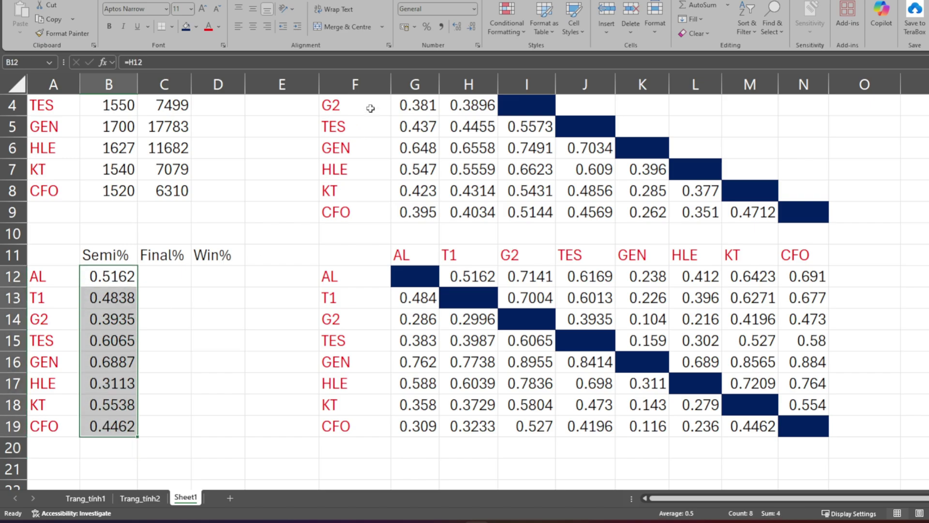
left_click(427, 28)
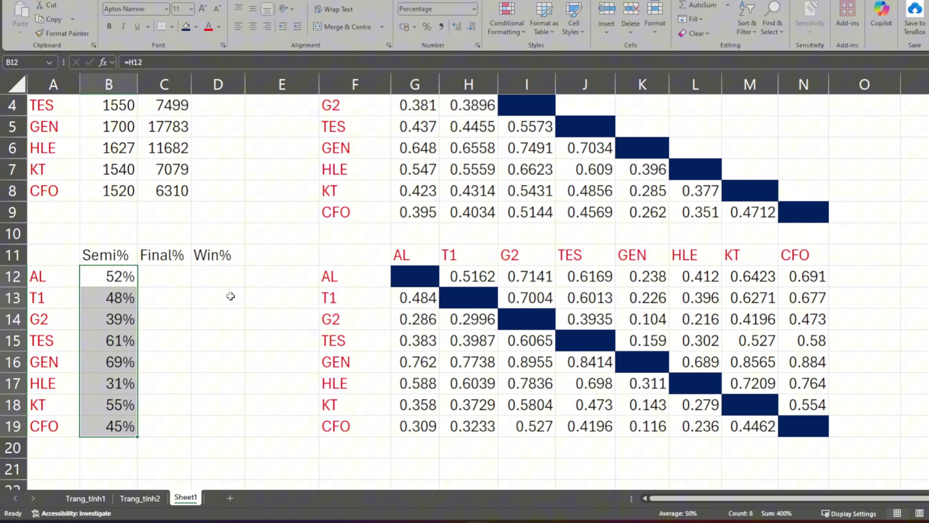
Calculate AL's Final% in C12 with the formula =B12*(B14*I12+B15*J12)
left_click(186, 318)
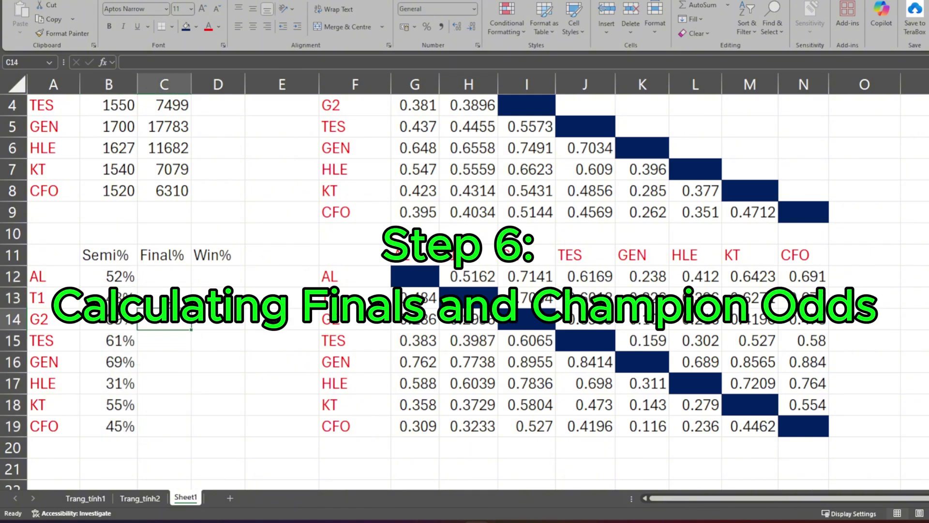
left_click(167, 283)
type("=")
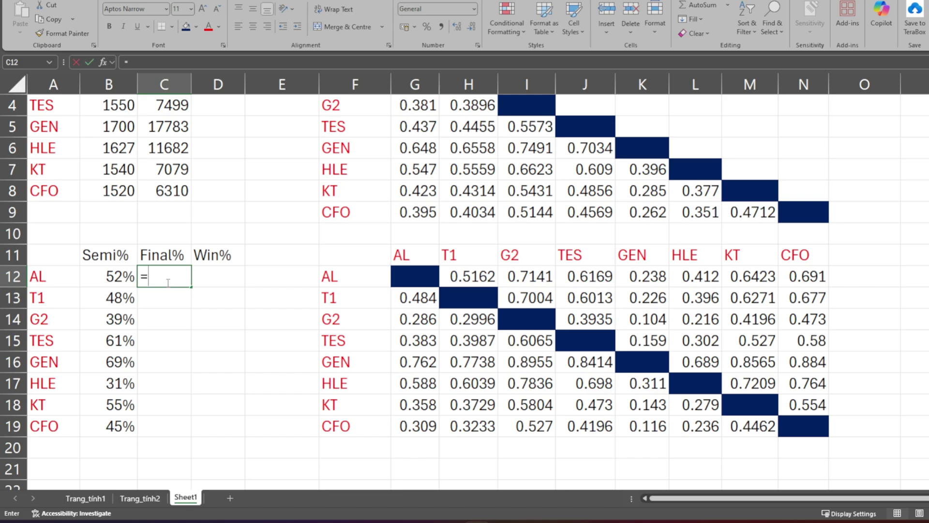
left_click(121, 280)
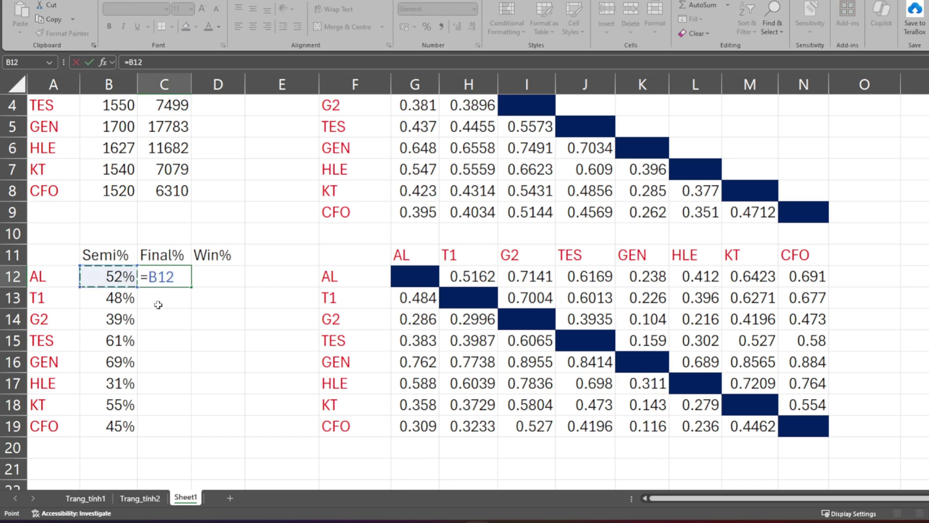
type("*")
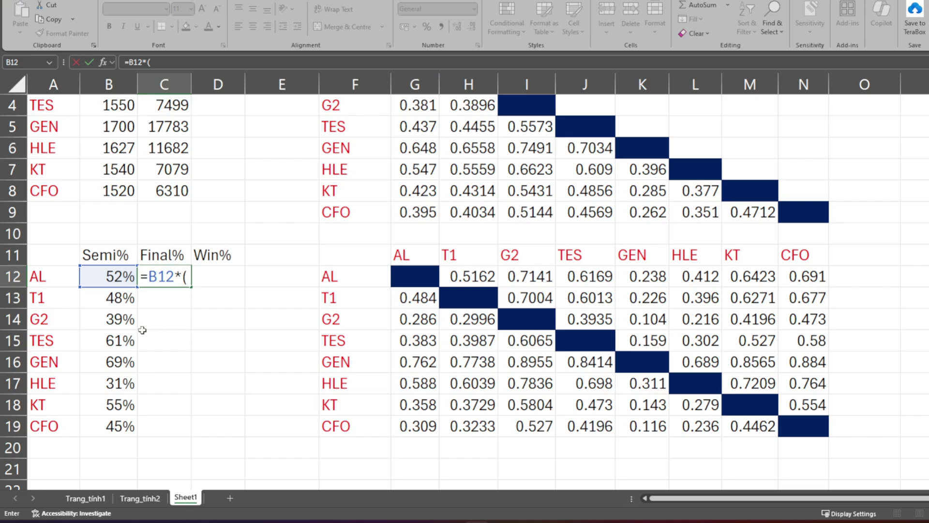
left_click(117, 320)
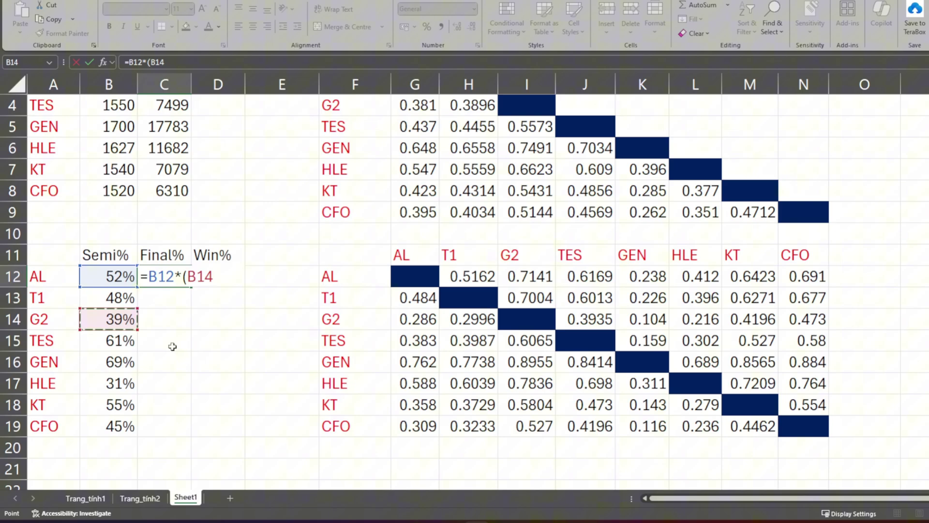
type("*")
left_click(523, 275)
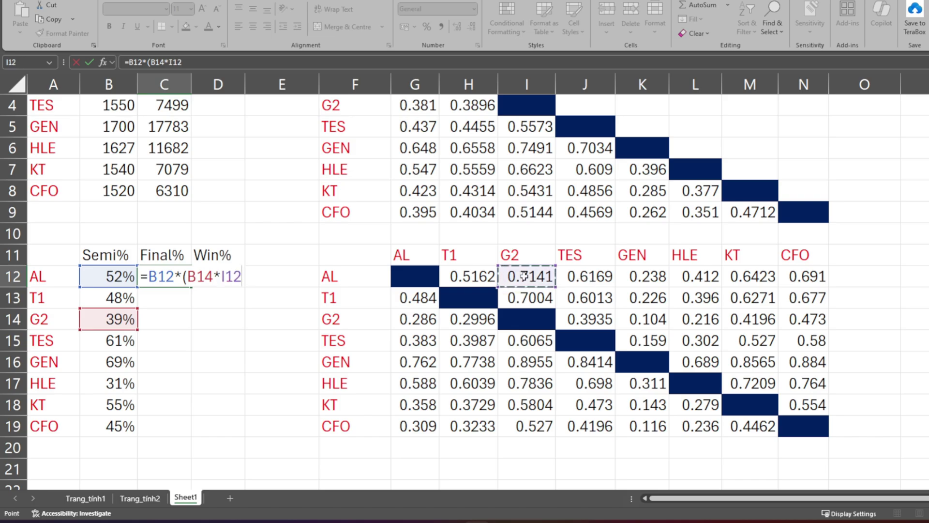
type("+")
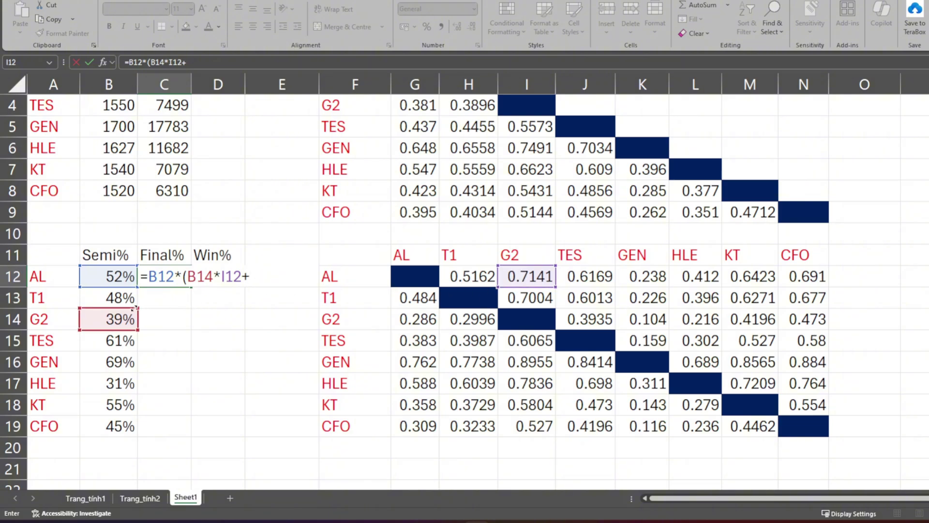
left_click(114, 341)
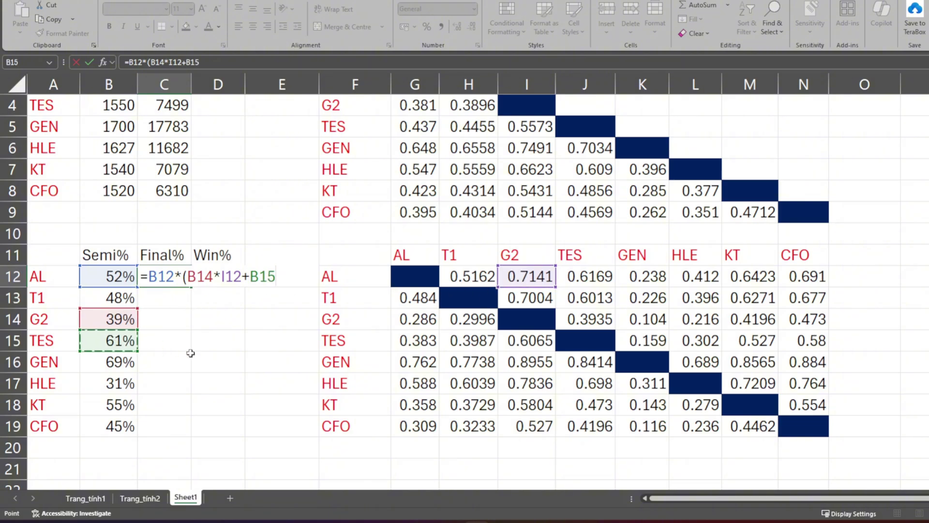
type("*")
left_click(583, 281)
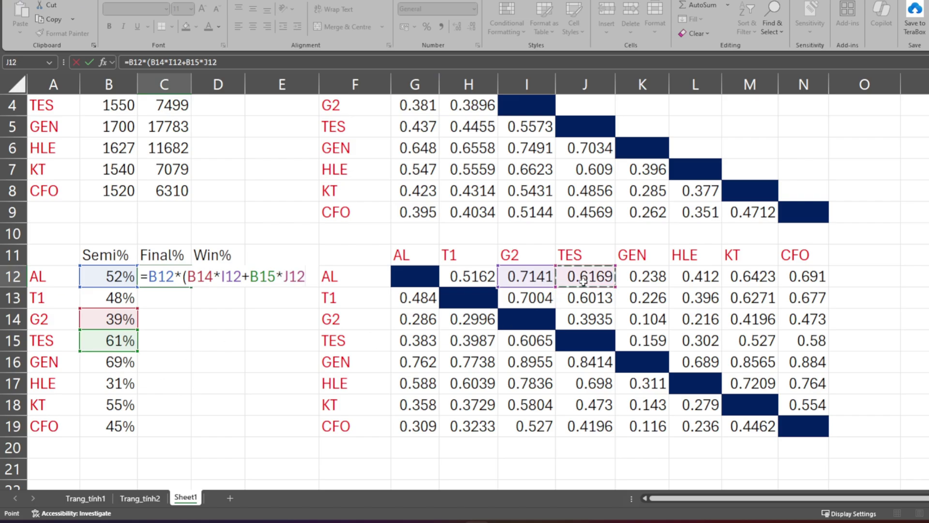
type(")")
key("Return")
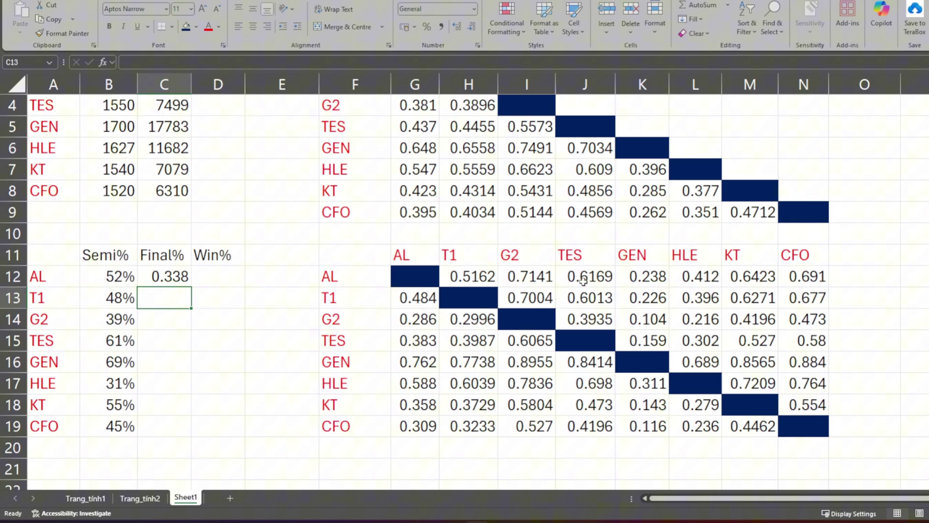
Fill AL's Final% formula down to C19 and correct T1's formula to =B13*(B14*I13+B15*J13)
left_click(170, 280)
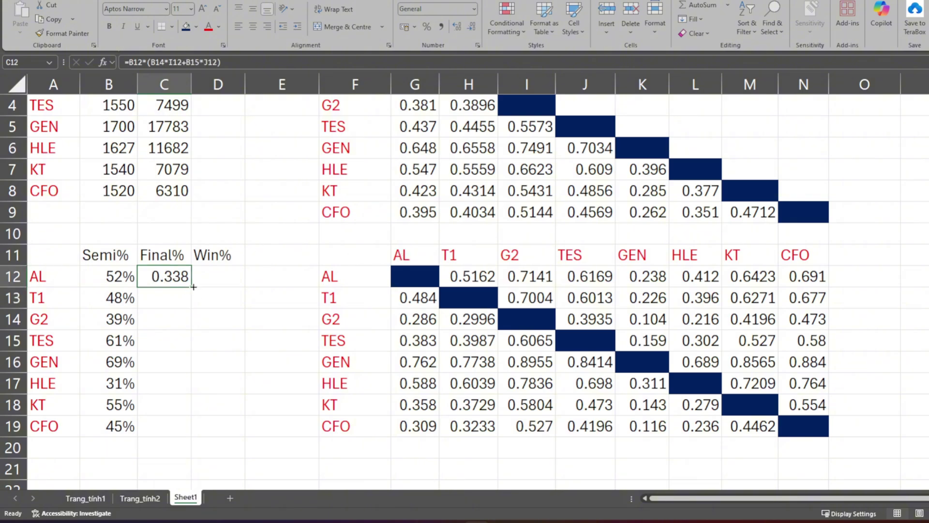
left_click_drag(193, 286, 192, 434)
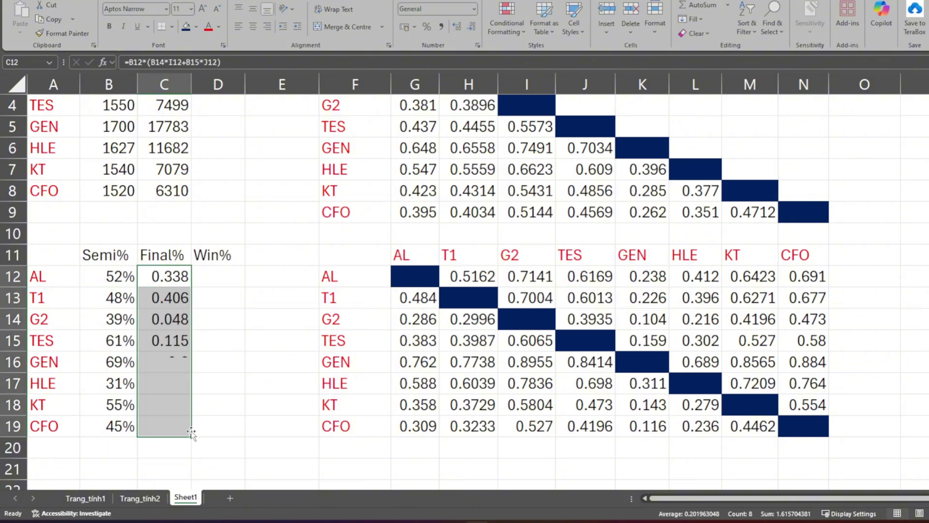
left_click(167, 298)
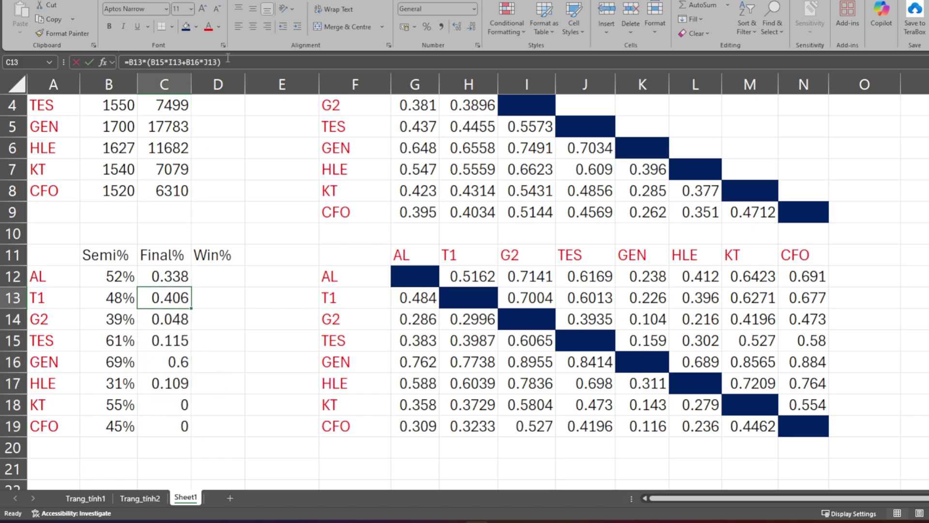
left_click(227, 59)
left_click_drag(116, 330, 116, 310)
left_click_drag(115, 352, 115, 331)
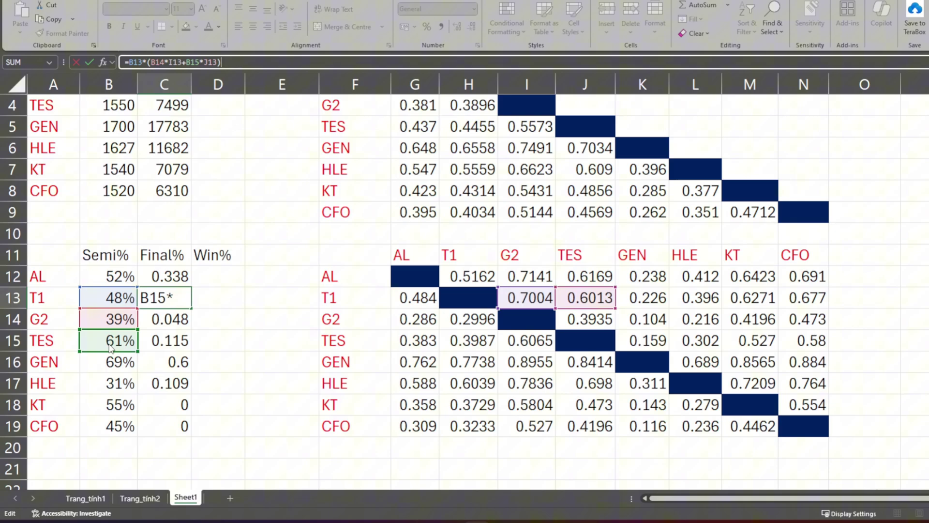
key("Return")
Format C12:C19 as percentages and point G2's Final% formula at B12 and B13 with its win rates against AL and T1 in G14 and H14
left_click_drag(168, 278, 169, 424)
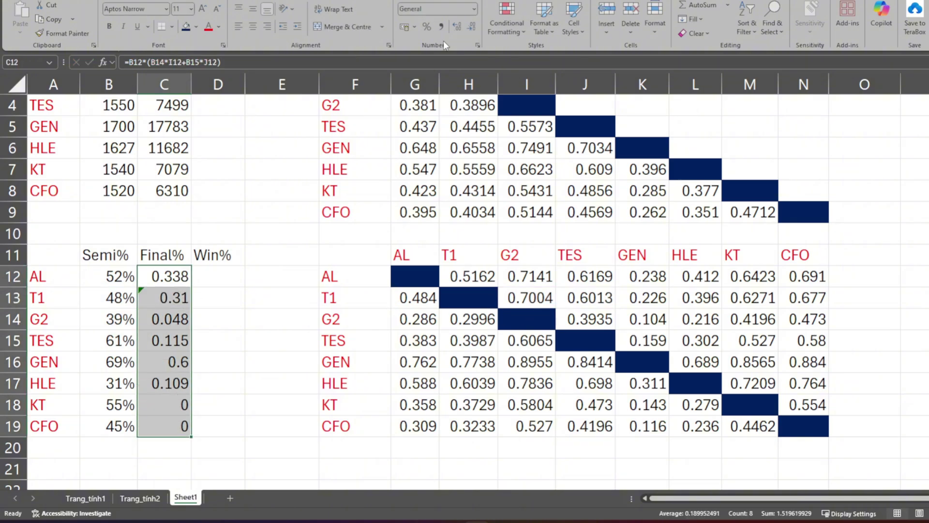
left_click(426, 26)
left_click(167, 320)
left_click(230, 62)
left_click_drag(115, 352, 116, 271)
left_click_drag(115, 372, 115, 291)
left_click_drag(504, 309, 395, 310)
left_click_drag(561, 310, 445, 310)
key("Return")
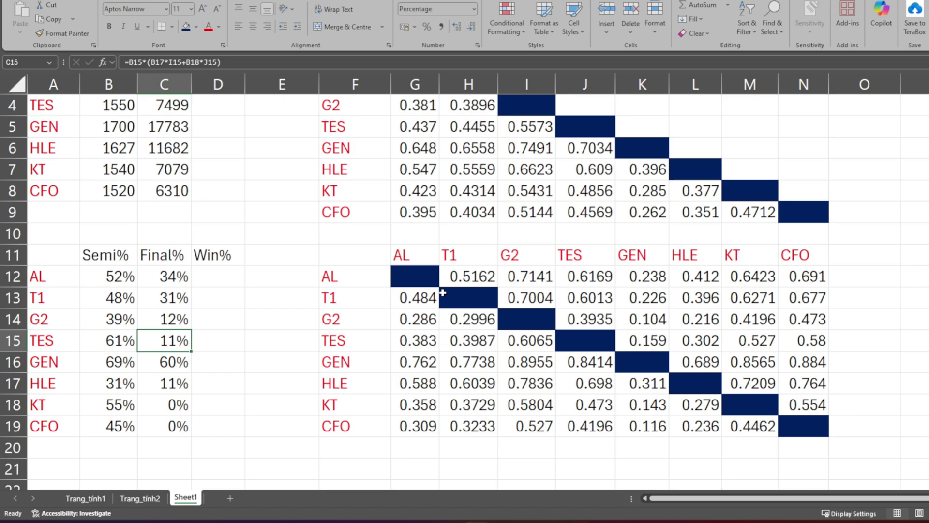
Point TES's Final% formula at the Semi% values in B12 and B13 and its win rates against AL and T1 in G15 and H15
double_click(164, 340)
left_click_drag(115, 375, 115, 267)
left_click_drag(110, 397, 110, 297)
left_click_drag(504, 340, 396, 340)
left_click_drag(561, 340, 445, 340)
key("Return")
Try moving the win-rate references in GEN's Final% formula to I18 and J18
double_click(164, 362)
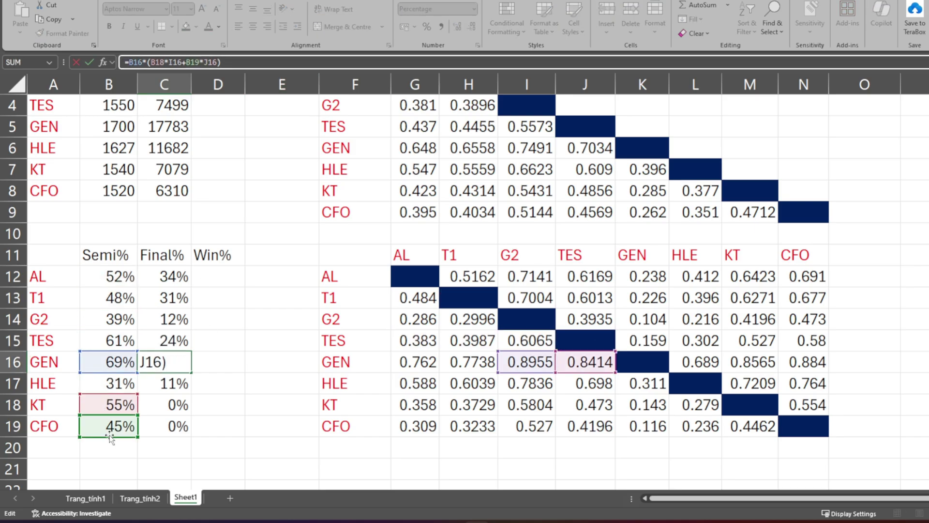
left_click_drag(529, 361, 534, 410)
left_click_drag(575, 372, 574, 408)
key("Return")
Correct GEN's Final% formula in C16 so its win-rate references come from GEN's own row 16
left_click(176, 364)
left_click(232, 61)
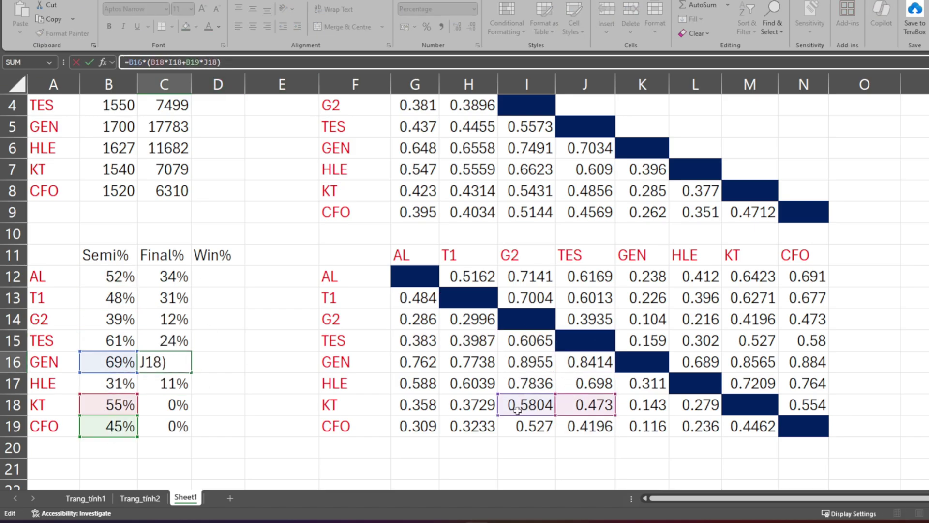
left_click_drag(517, 415, 523, 374)
left_click_drag(580, 415, 589, 375)
key("Return")
Correct HLE's Final% formula in C17 to use the Semi% values of KT and CFO in B18 and B19
double_click(165, 383)
left_click_drag(114, 416, 114, 404)
left_click_drag(113, 437, 116, 359)
key("Return")
Point KT's Final% formula at the Semi% values in B16 and B17 and its win rates against GEN and HLE in K18 and L18
double_click(164, 405)
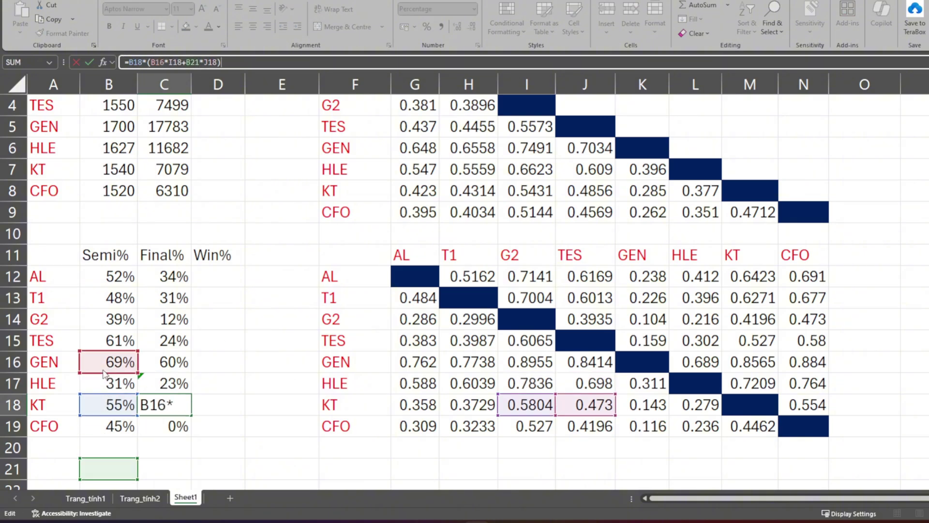
left_click_drag(115, 459, 115, 380)
left_click_drag(580, 394, 692, 400)
left_click_drag(530, 395, 641, 400)
key("Return")
Point CFO's Final% formula at the Semi% values in B16 and B17 and its win rates against GEN and HLE in row 19
left_click(232, 62)
left_click_drag(119, 459, 117, 359)
left_click_drag(116, 480, 116, 382)
left_click_drag(580, 416, 692, 420)
key("Return")
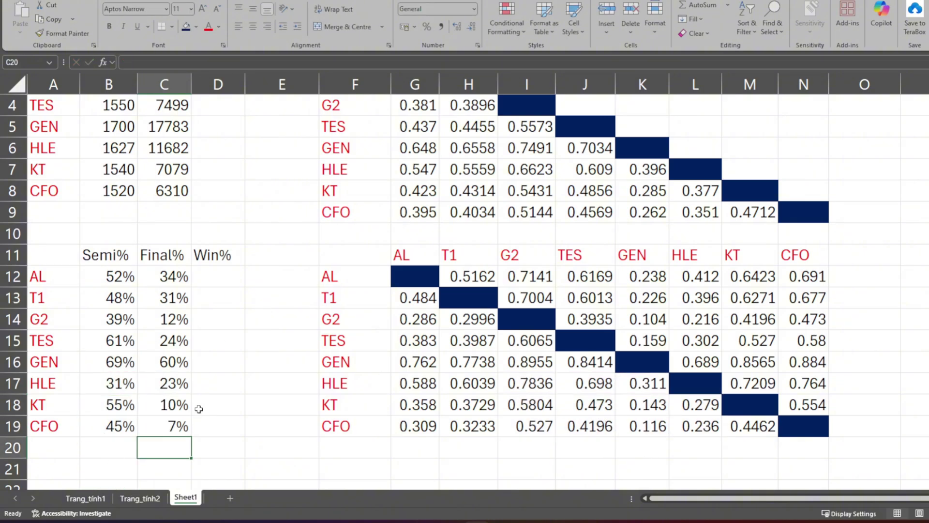
Begin AL's Win% formula in D12 with the GEN and HLE terms: =C12*(C16*K12+C17*L12
left_click(211, 279)
left_click(170, 277)
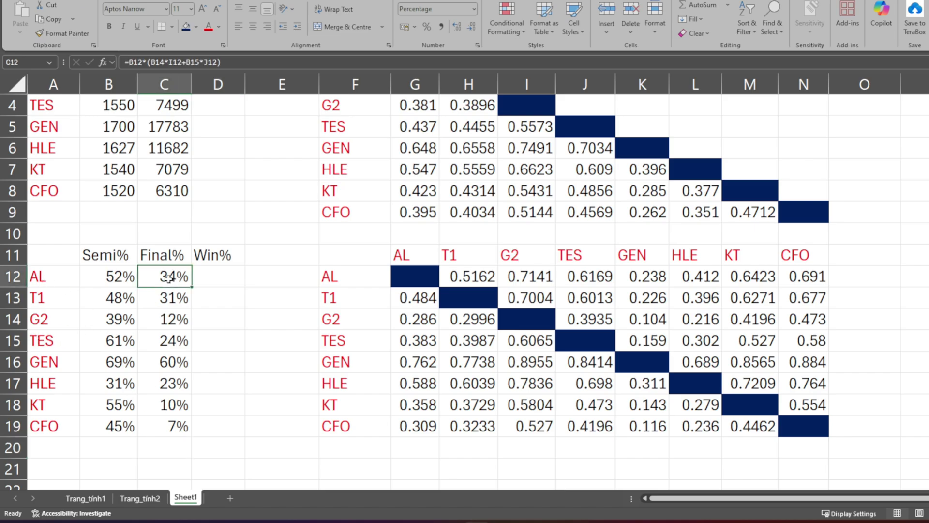
left_click(211, 269)
type("=")
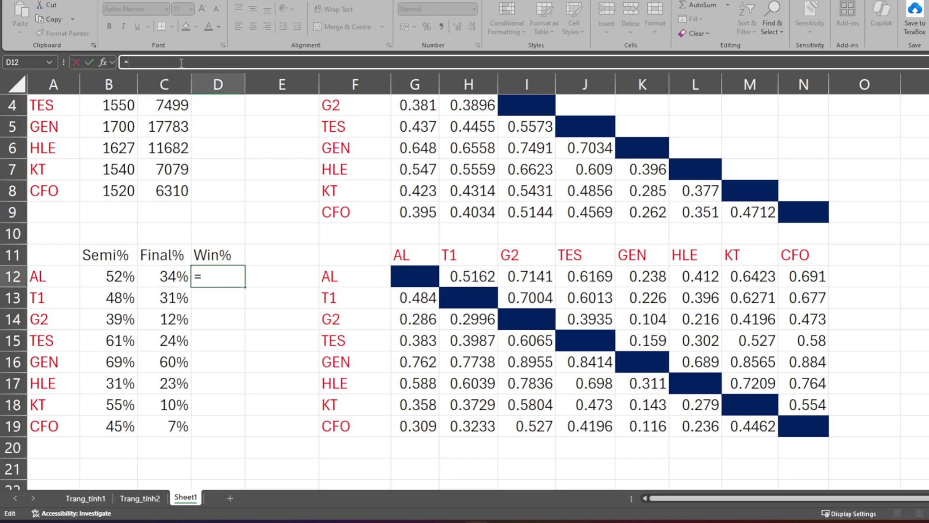
left_click(165, 280)
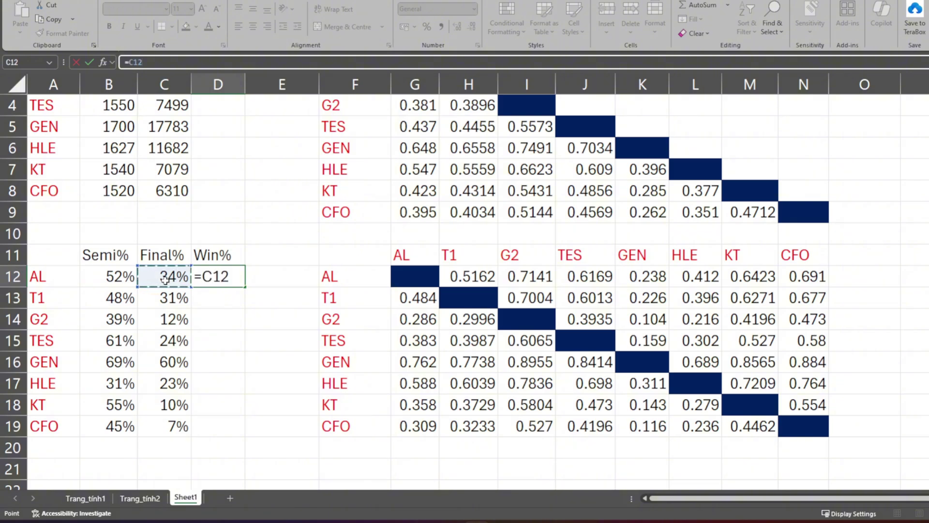
type("*(")
left_click(182, 364)
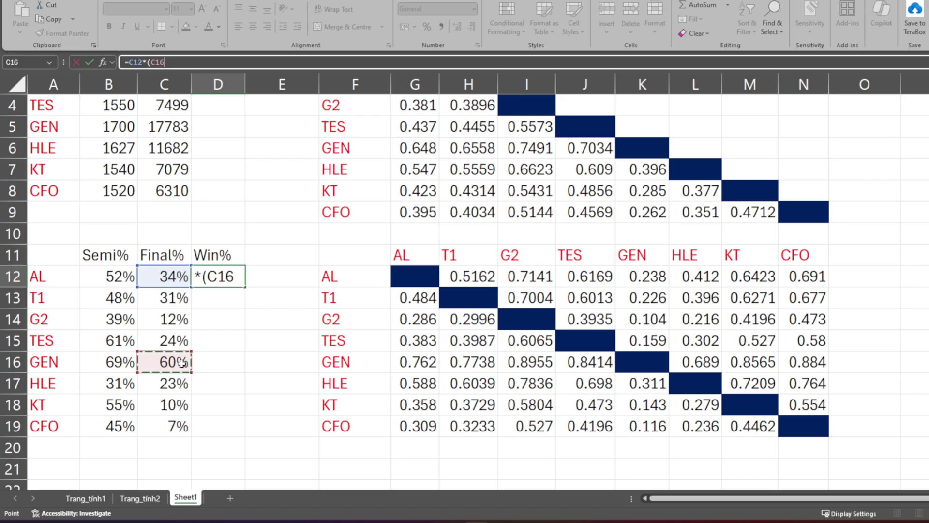
type("*")
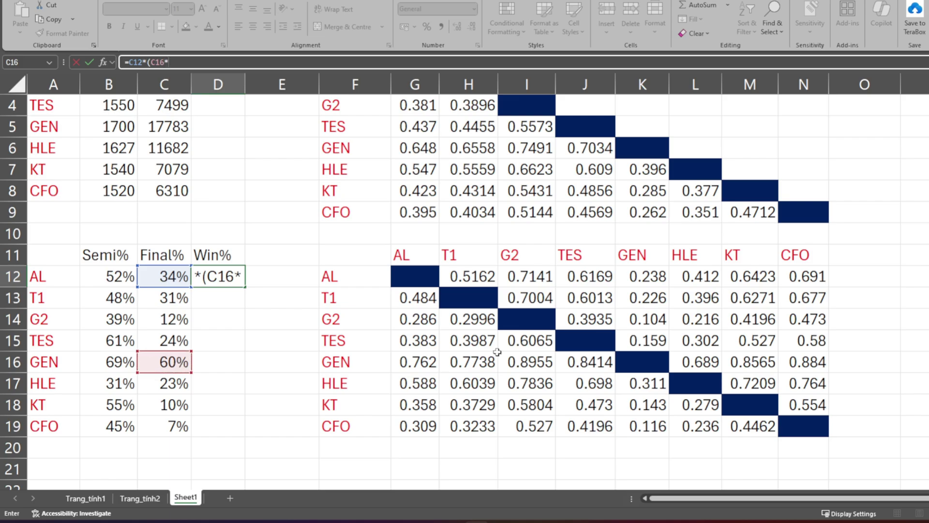
left_click(648, 276)
type("+")
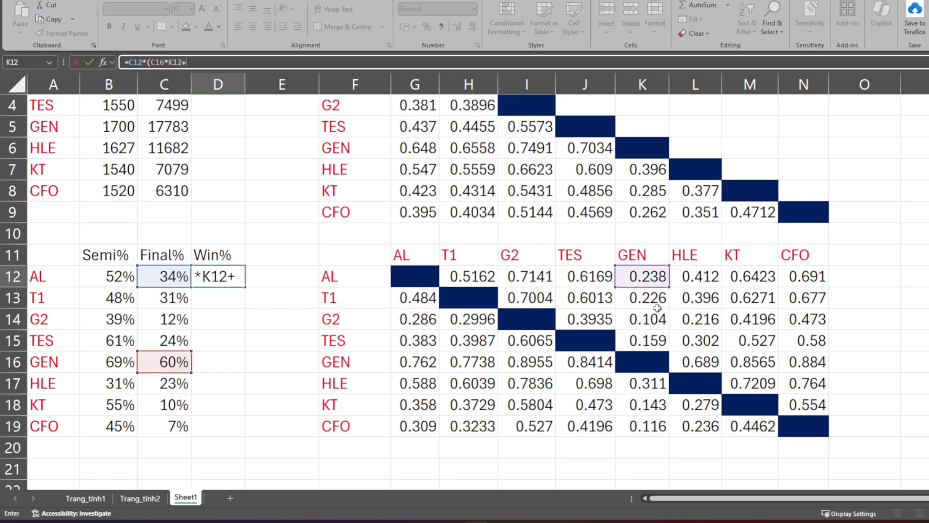
left_click(163, 378)
type("*")
left_click(709, 279)
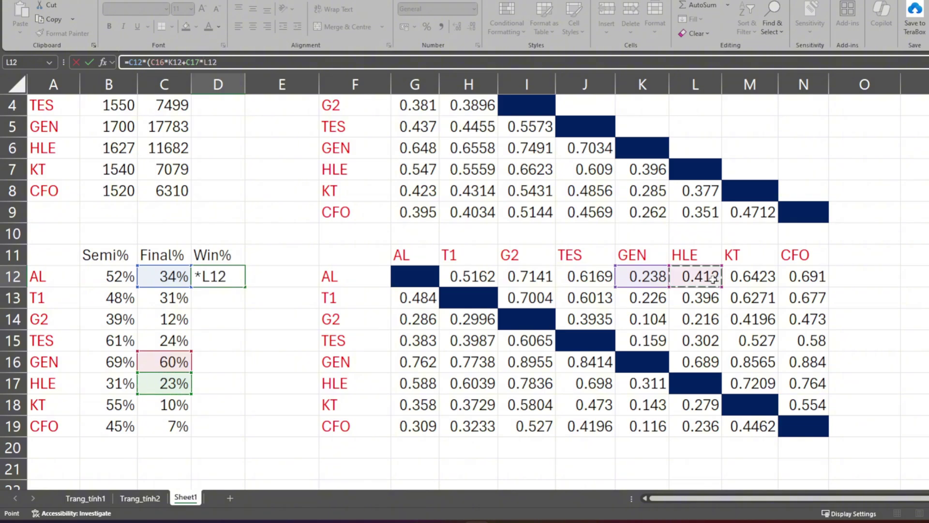
Complete AL's Win% formula by adding the KT and CFO terms +C18*M12+C19*N12 and closing the parenthesis
type("+")
left_click(178, 404)
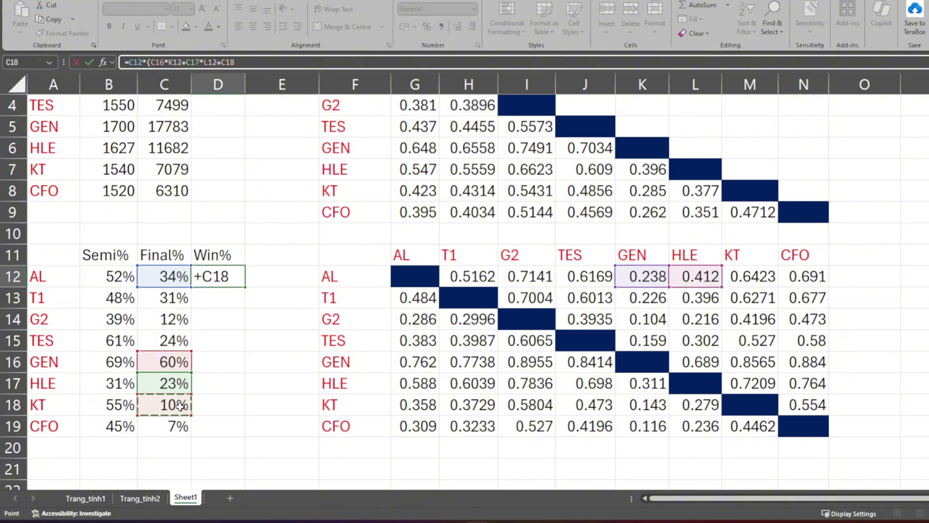
type("*")
left_click(773, 285)
type("+")
left_click(171, 426)
type("*")
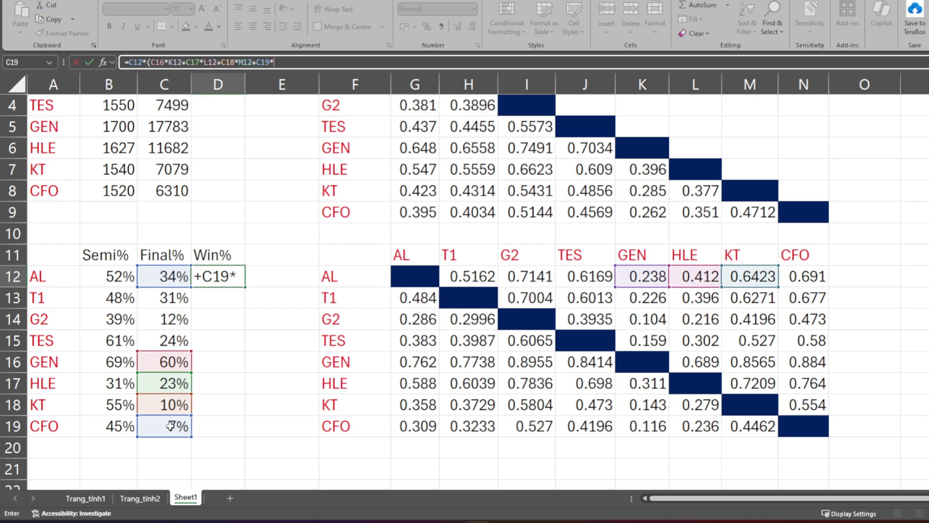
left_click(817, 280)
type(")")
key("Return")
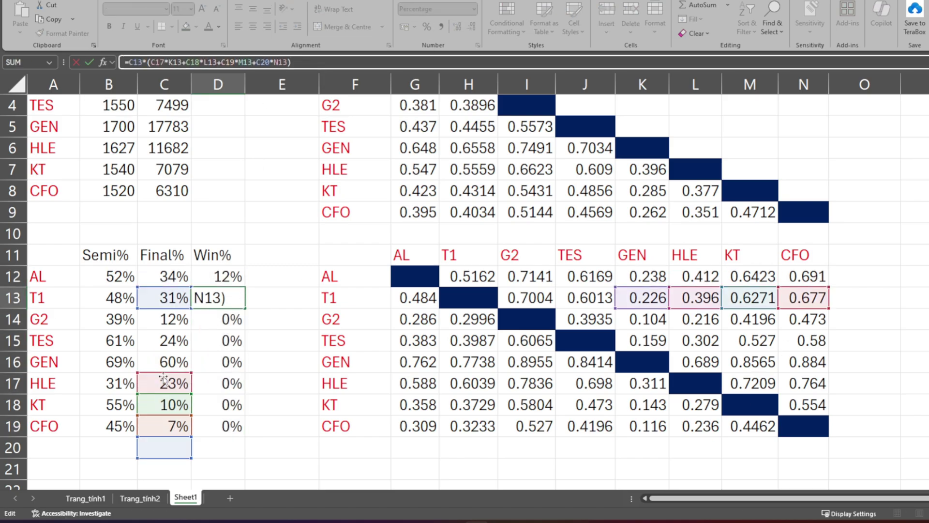
Correct the Win% formulas in D13:D19 to use the opposite bracket half's Final% values in C12:C15 or C16:C19 and each team's matching win rates
key("Return")
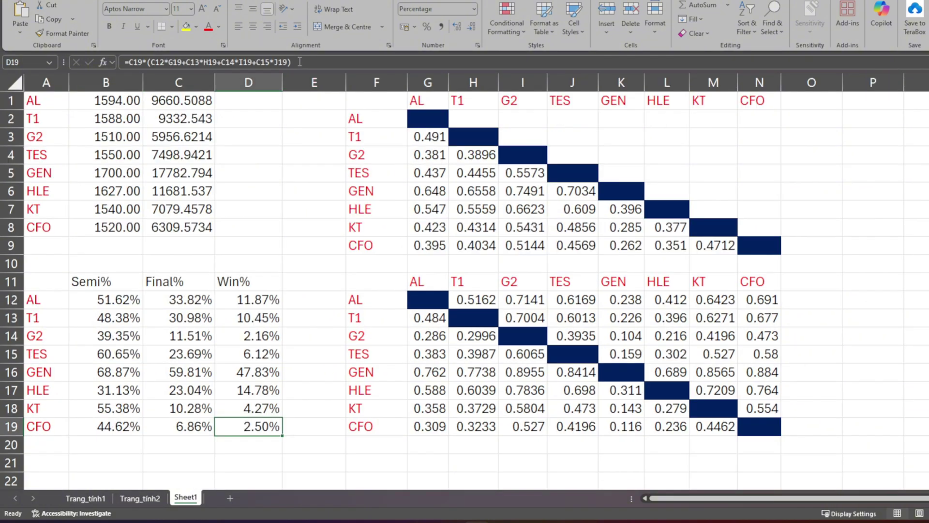
left_click(300, 62)
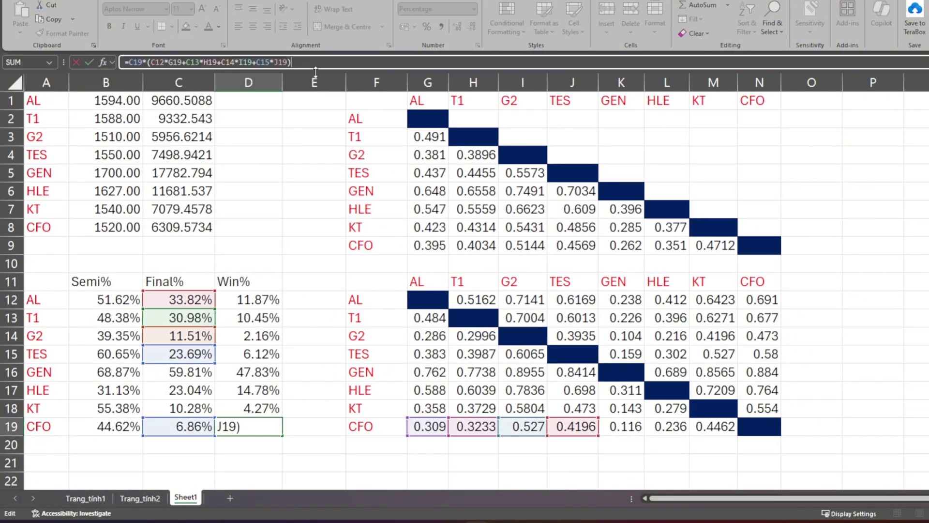
key("Return")
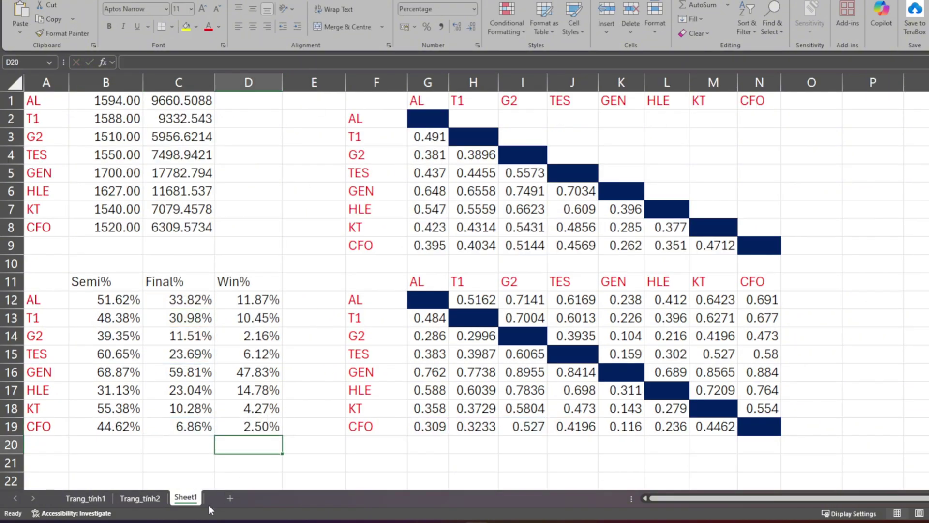
Total the Semi% column in B20 with =SUM(B12:B19)
left_click(114, 448)
type("=su")
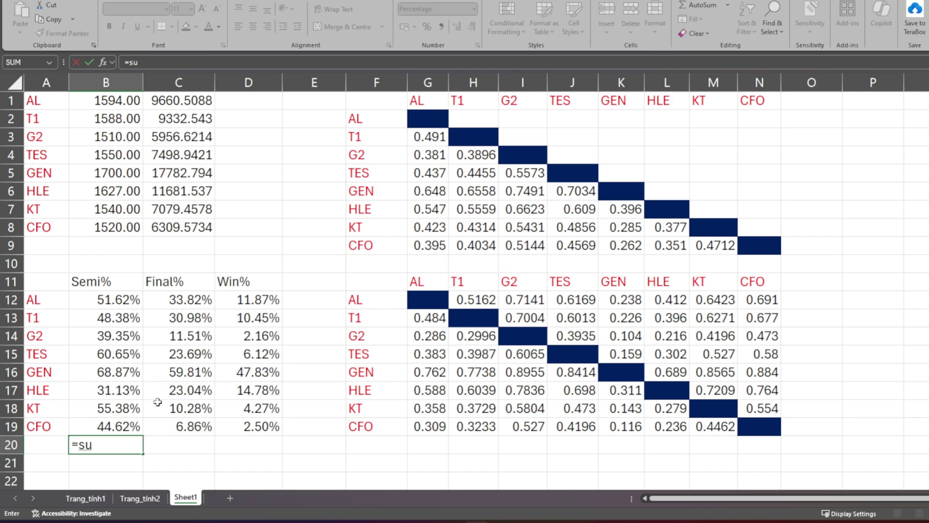
type("m(")
left_click_drag(125, 305, 123, 420)
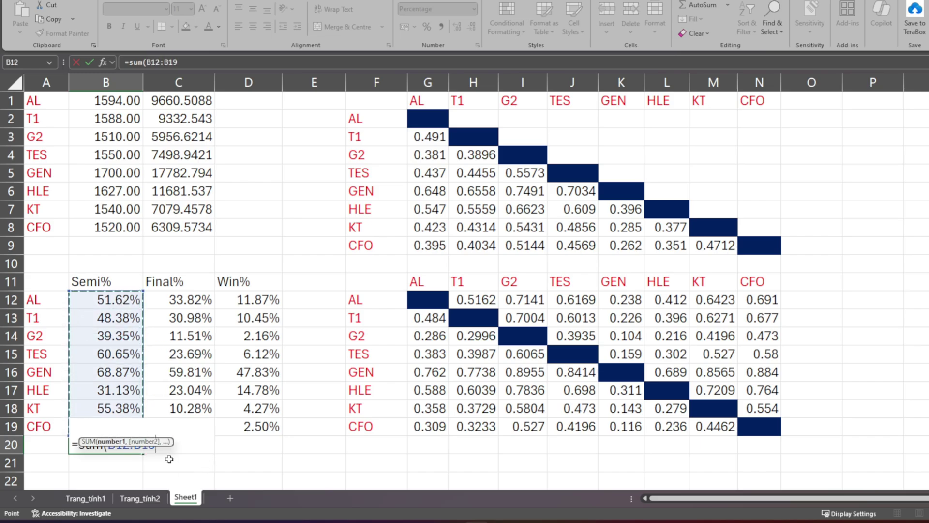
type("\\")
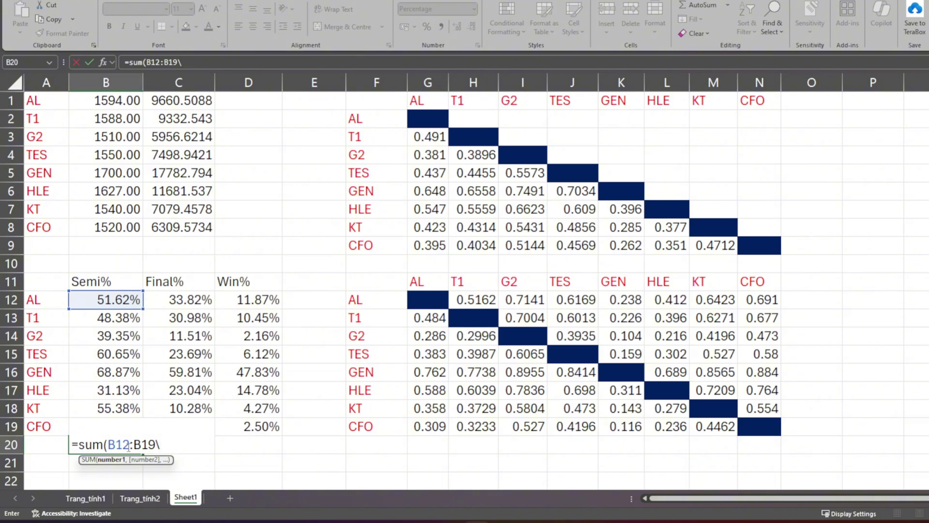
key("BackSpace")
key("Return")
Copy the B20 total formula across to C20 and D20 for the Final% and Win% columns
left_click(126, 446)
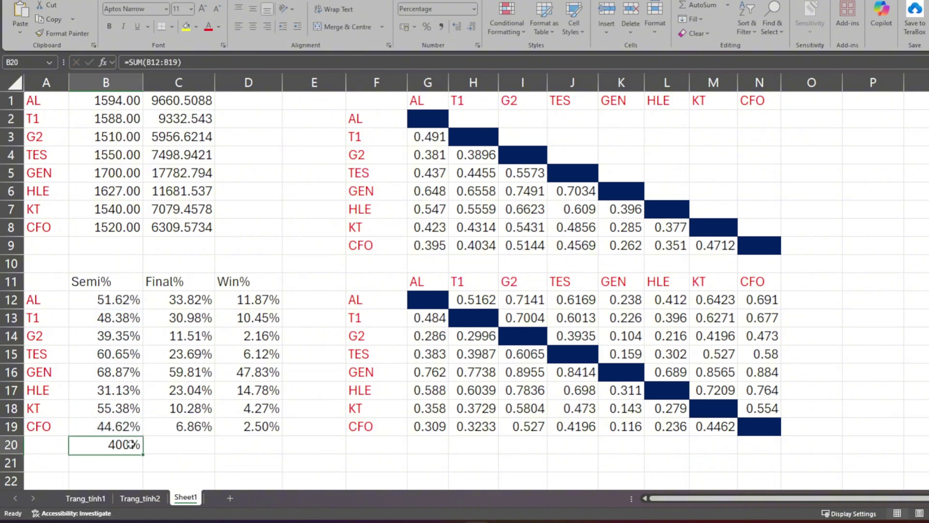
left_click_drag(143, 453, 264, 450)
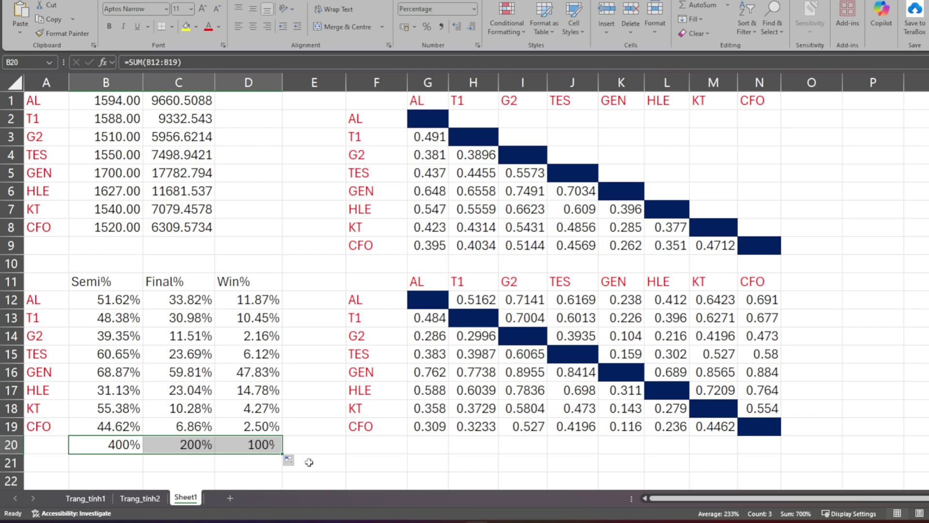
left_click(312, 441)
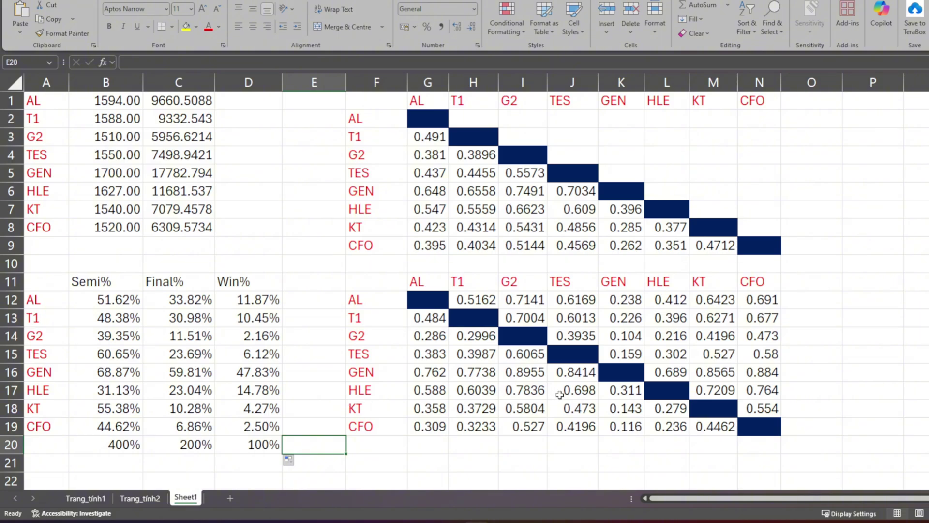
Overwrite HLE's BO5 win rate against GEN in K17 with 0
left_click(629, 390)
left_click(630, 390)
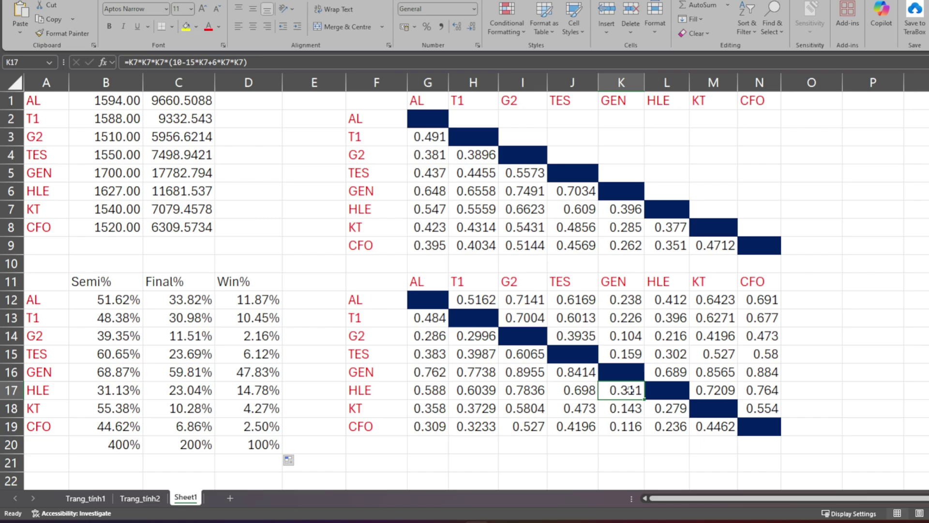
type("0")
key("Return")
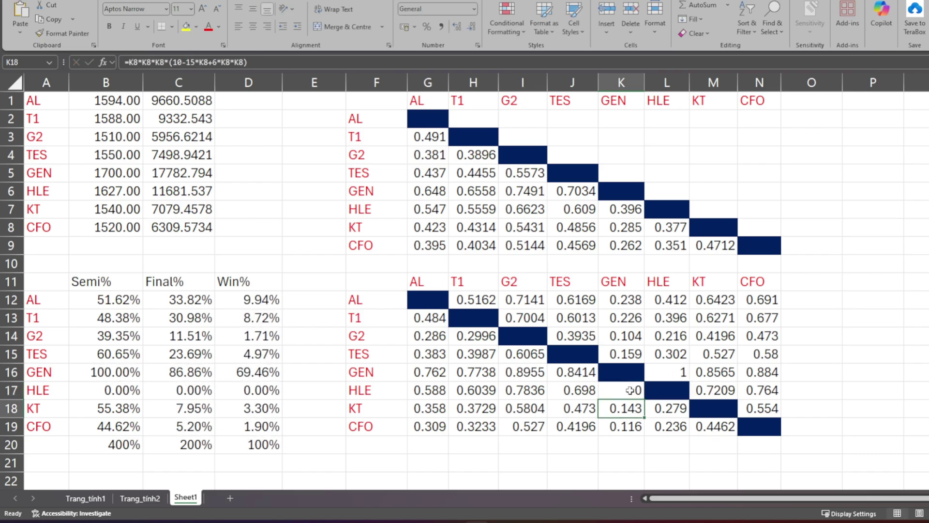